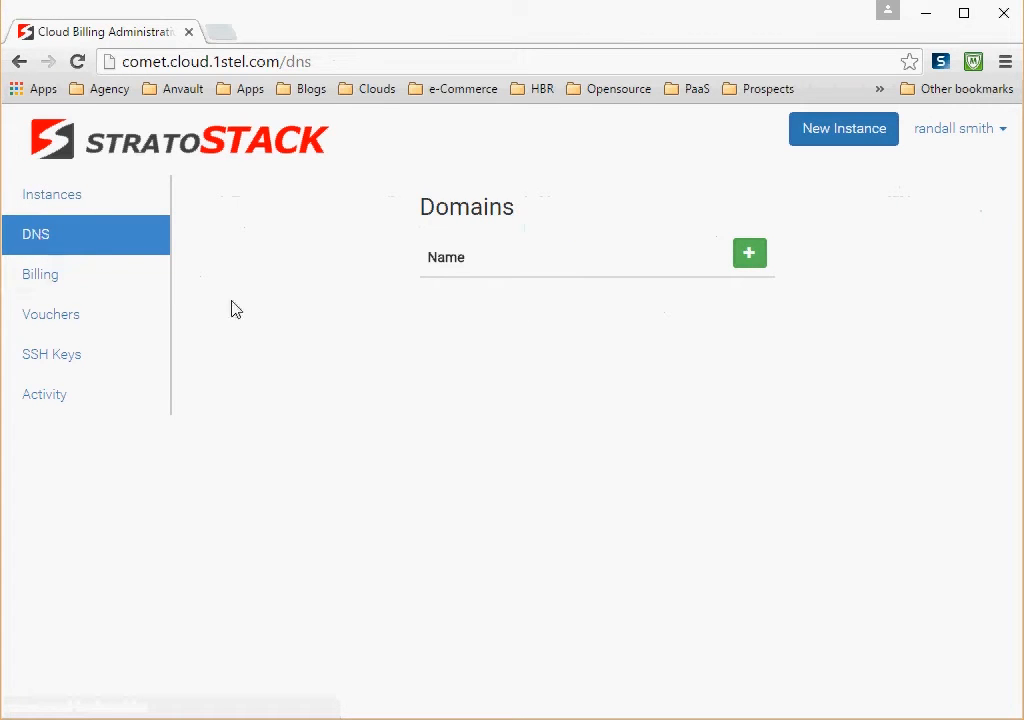
Step: Create a new DNS domain named hex.net and save it
click(749, 258)
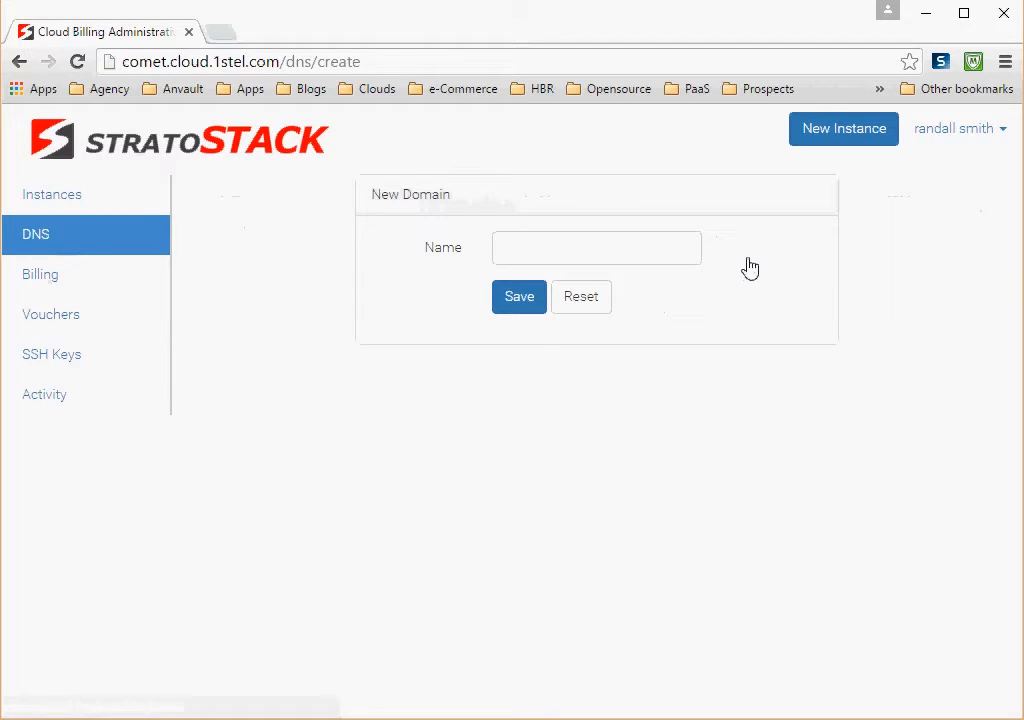
click(608, 245)
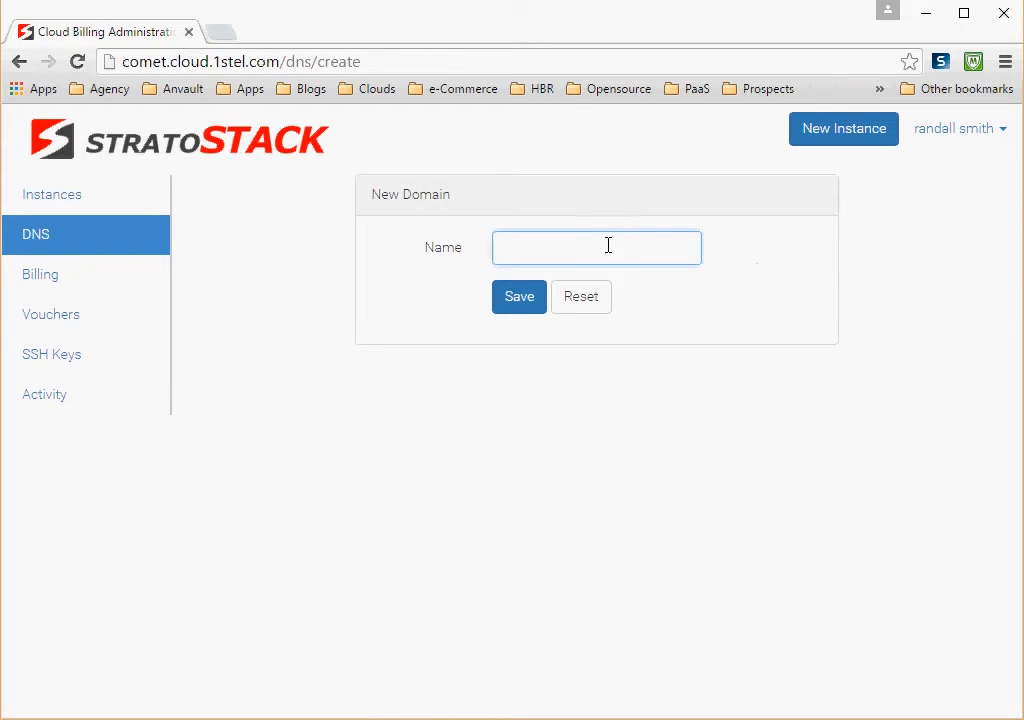
text(he)
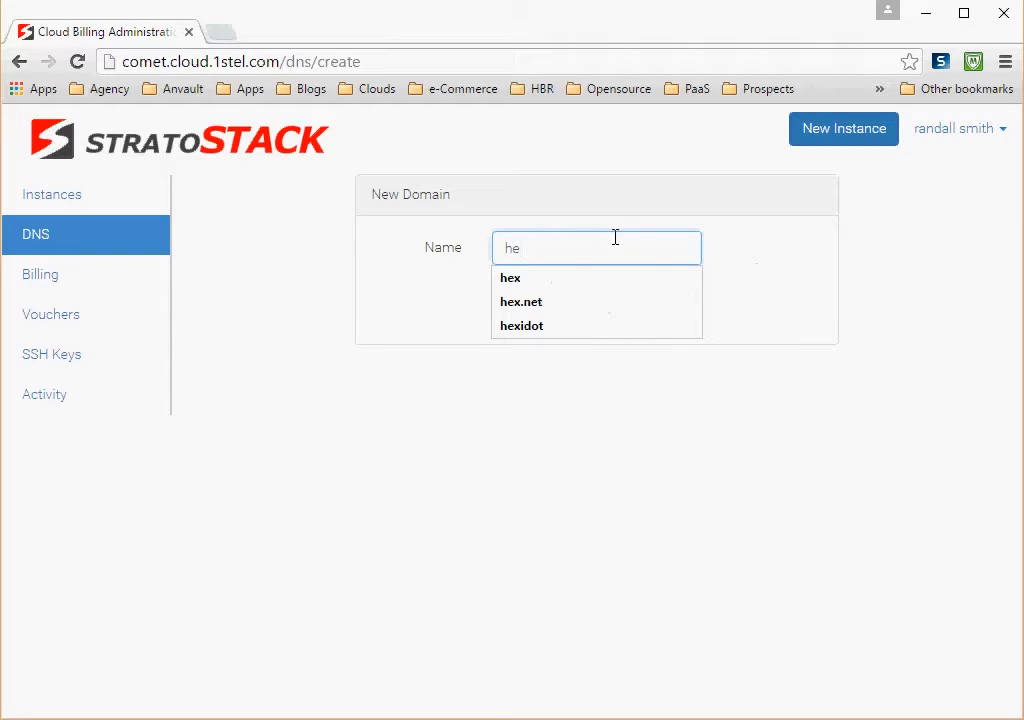
text(x.net)
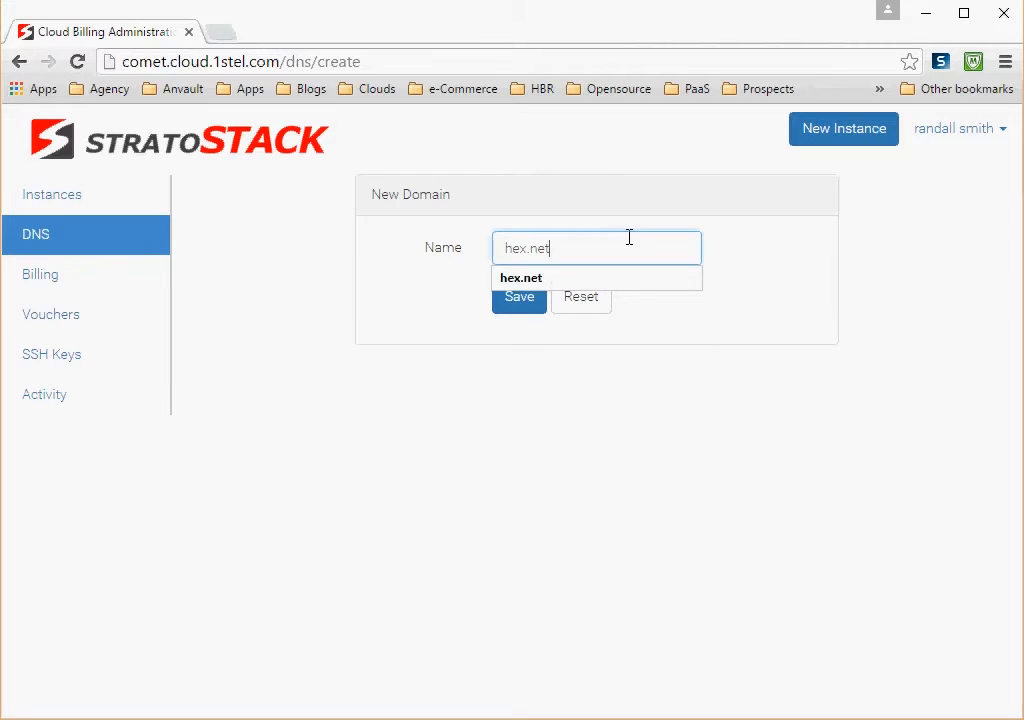
click(521, 306)
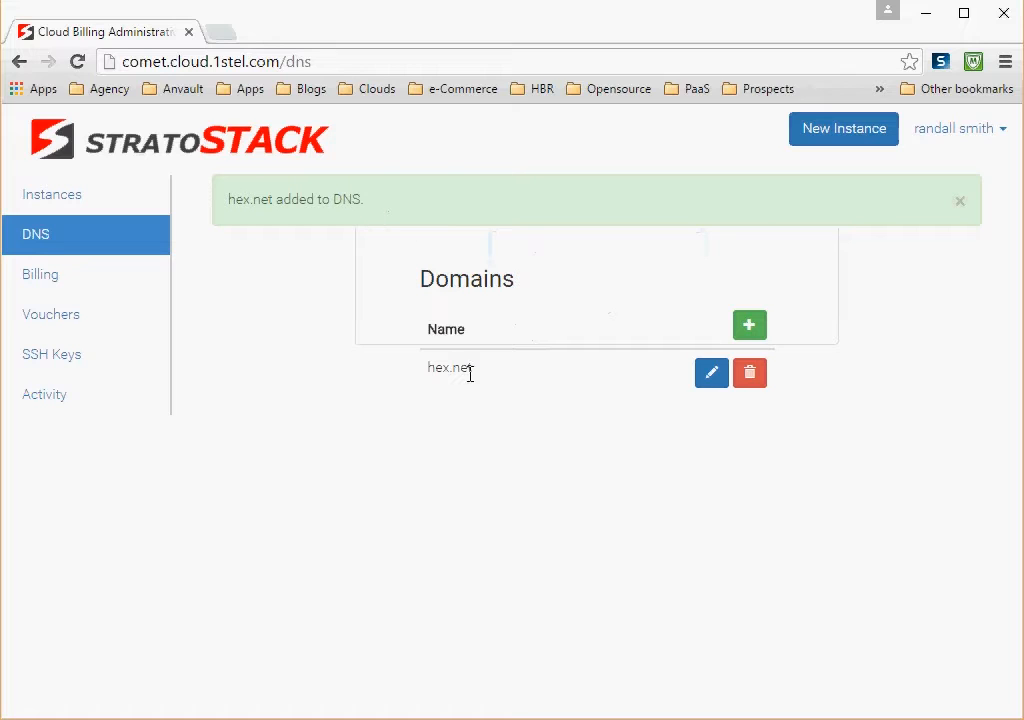
Step: Open the hex.net domain for editing and add an A record with hostname hex and IP address 8.8.8.8
click(712, 375)
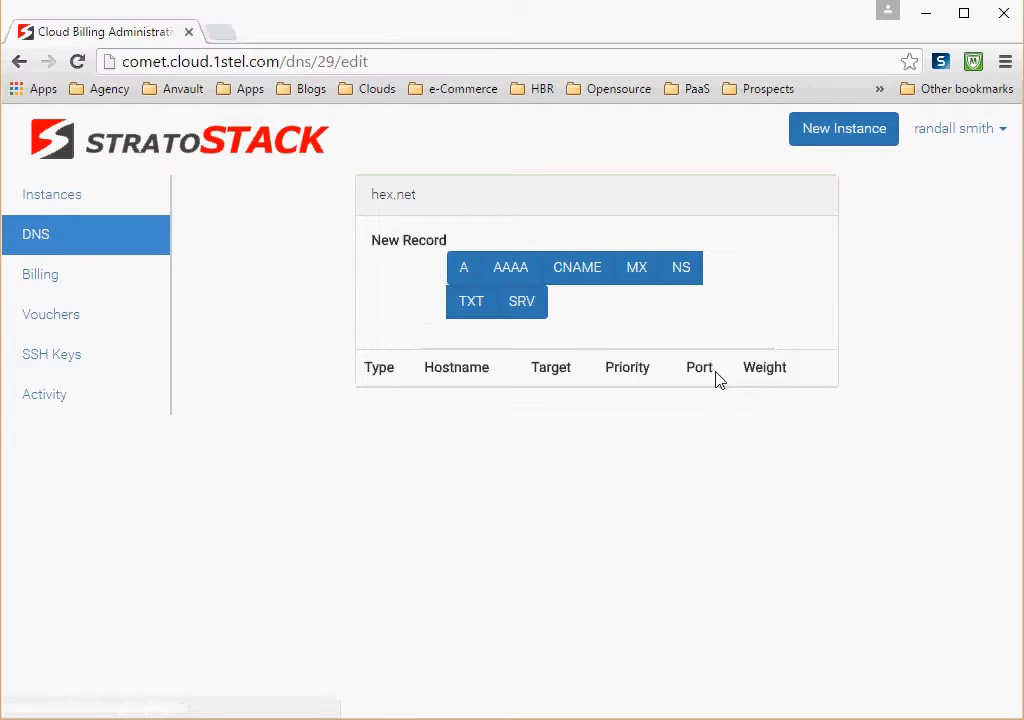
click(462, 276)
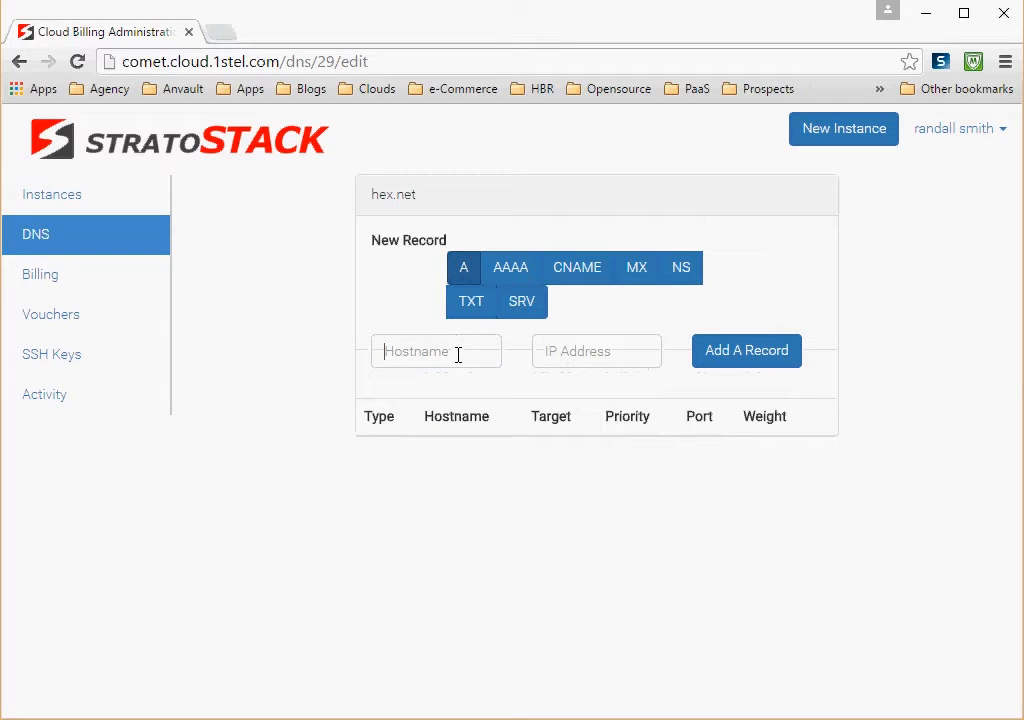
text(hex)
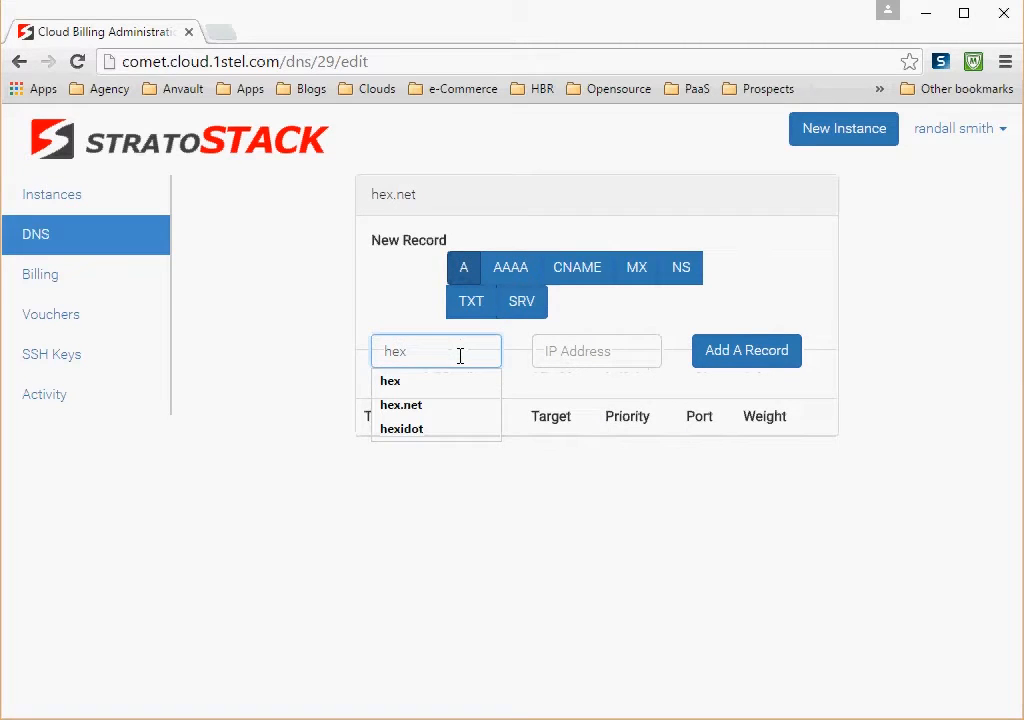
key(Tab)
text(8)
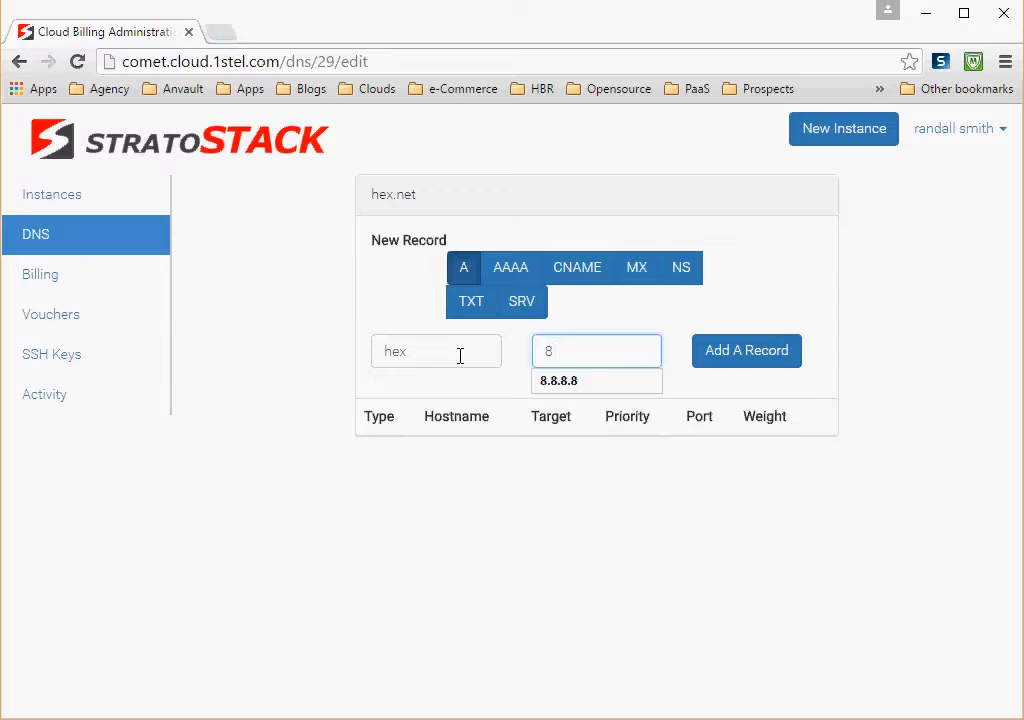
text(.8.8.8)
click(727, 355)
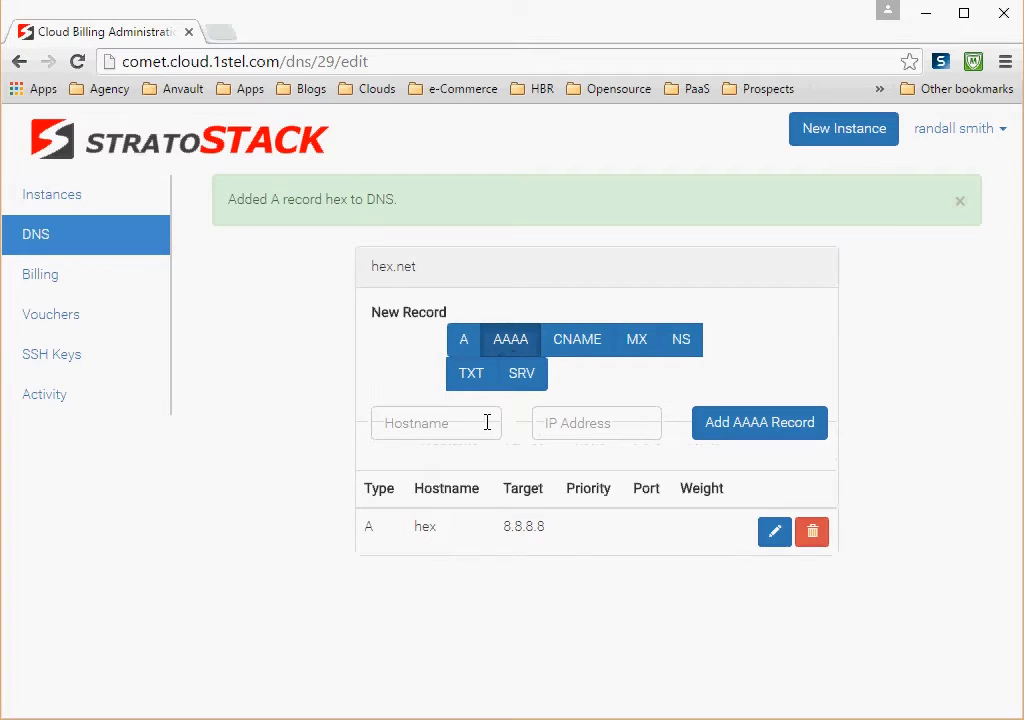
Step: Add an AAAA record to hex.net with hostname hex and IP address 8.8.8.8
click(466, 425)
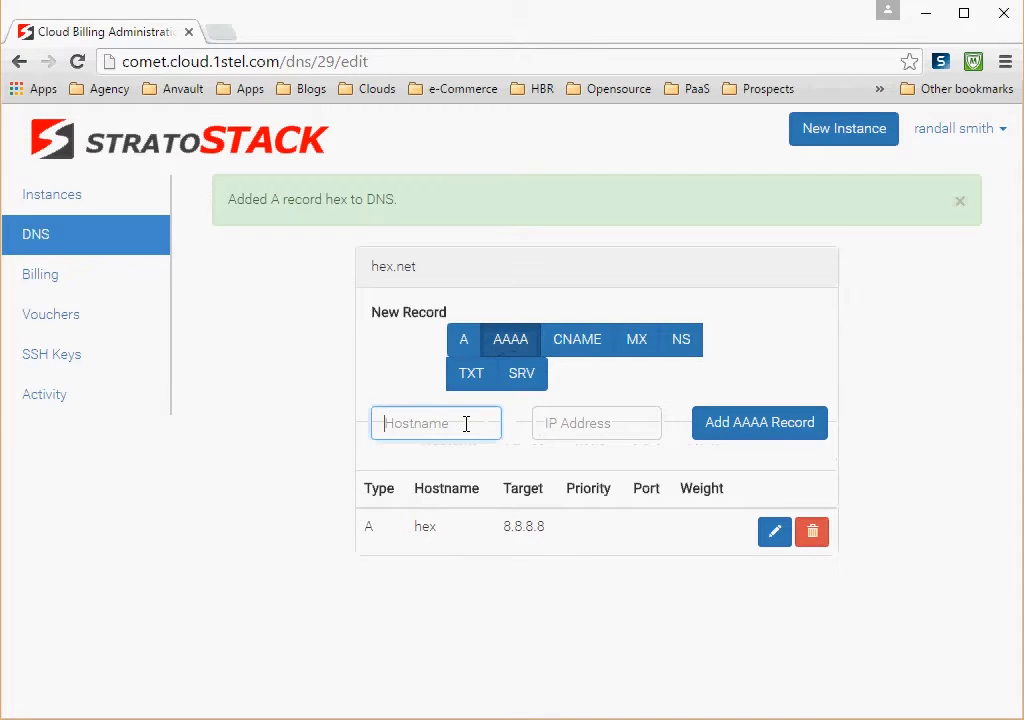
text(hex)
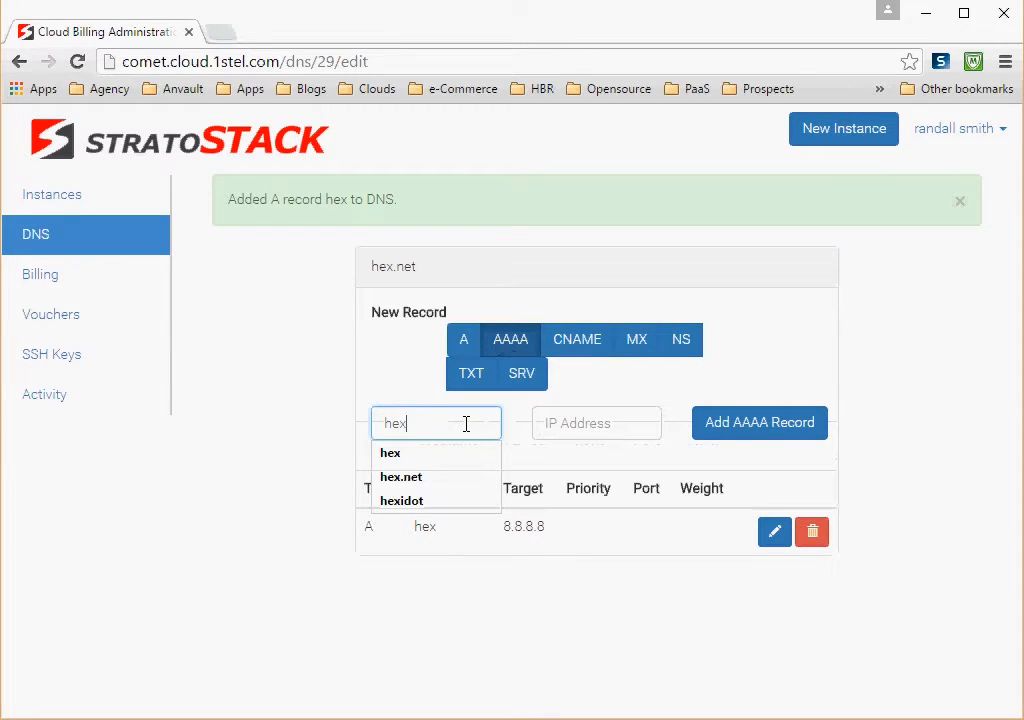
key(Tab)
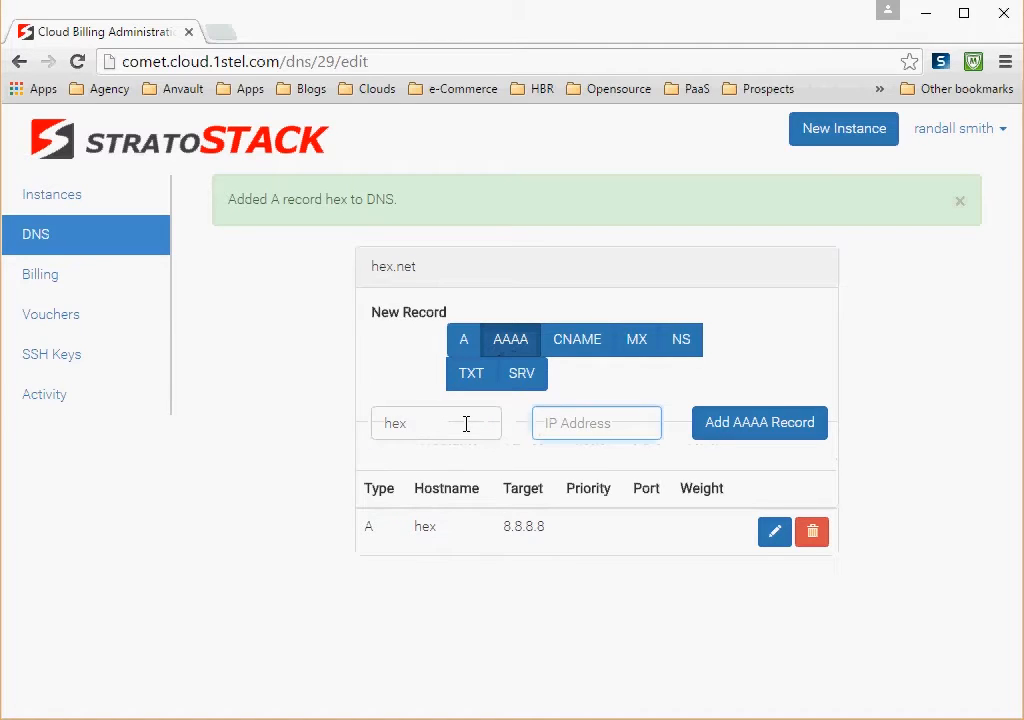
text(8.8.8)
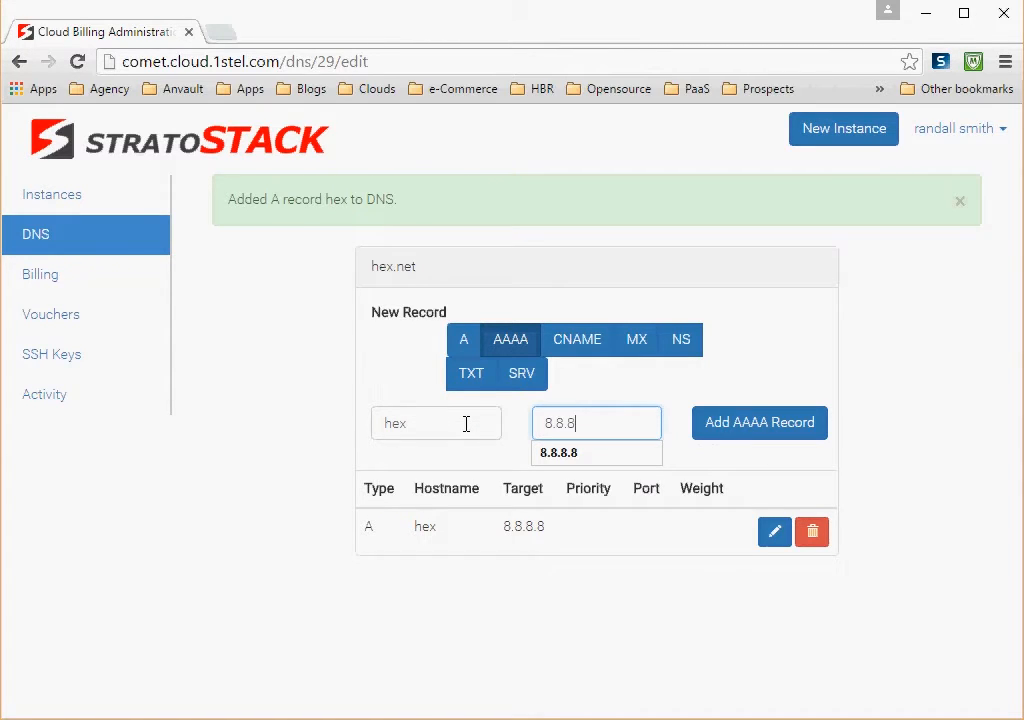
text(.8)
click(751, 440)
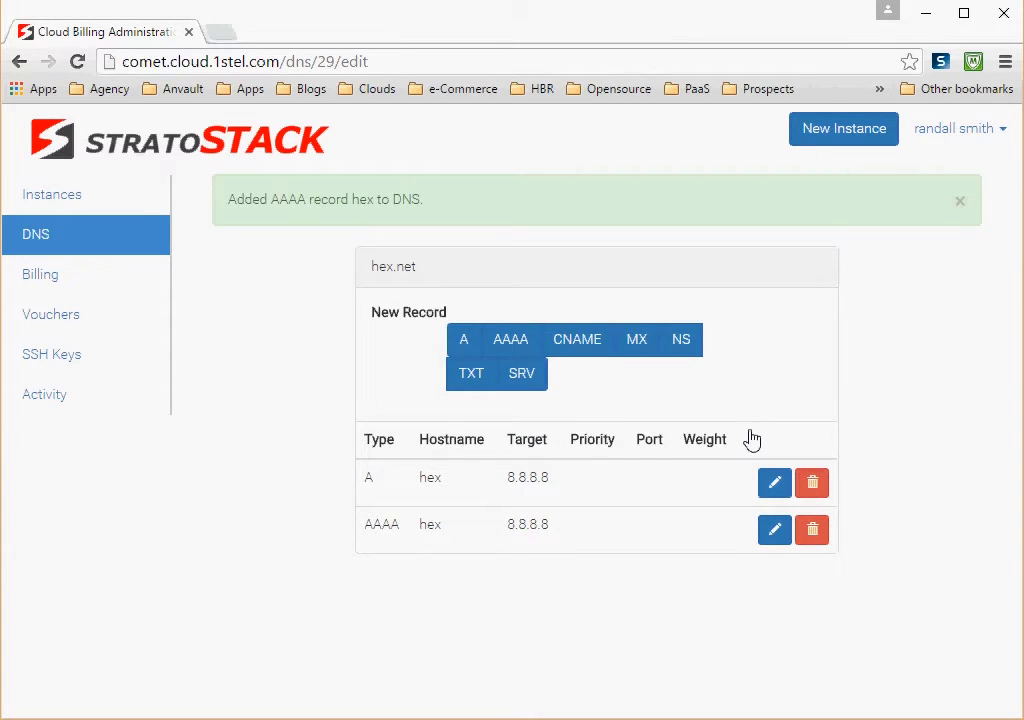
Step: Add a CNAME record to hex.net with hostname www and target hex.net
click(578, 342)
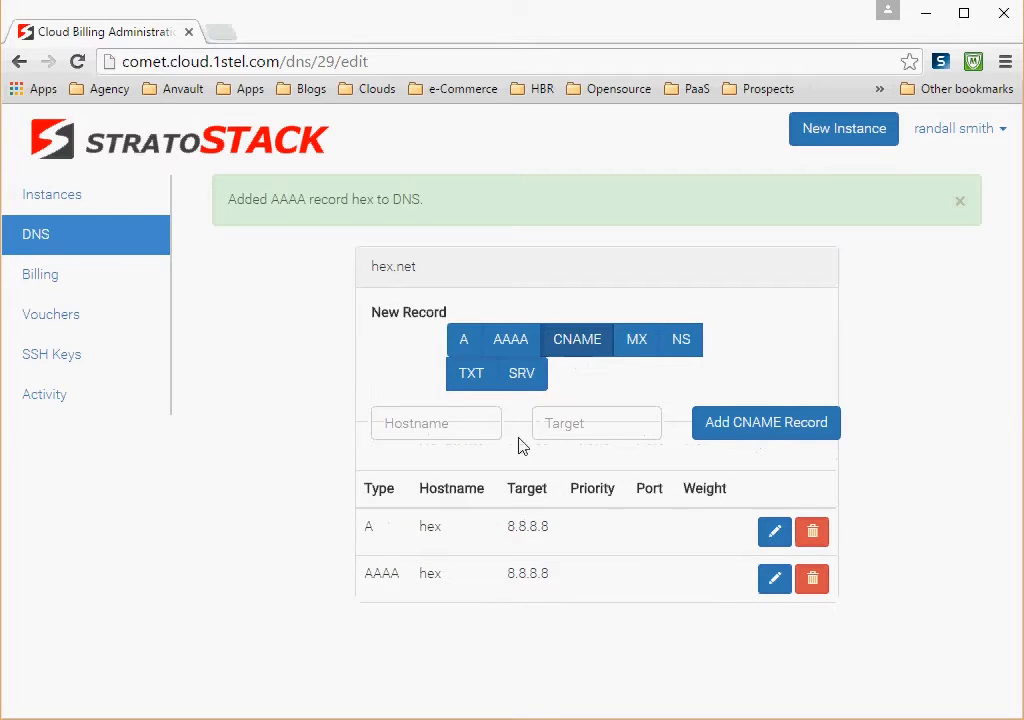
click(454, 425)
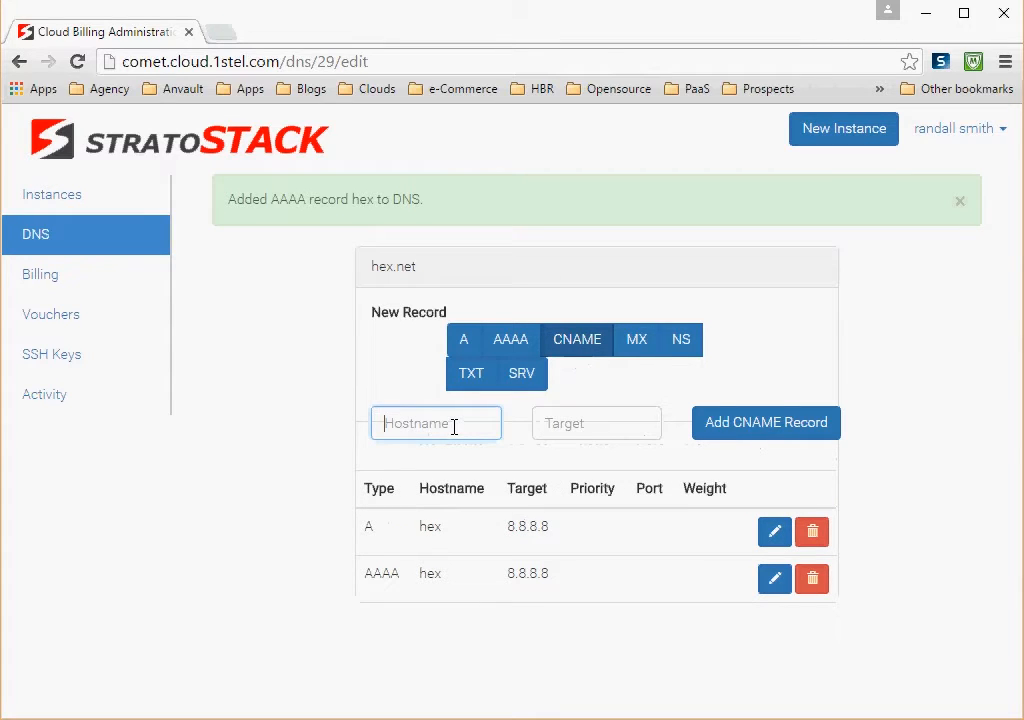
text(www)
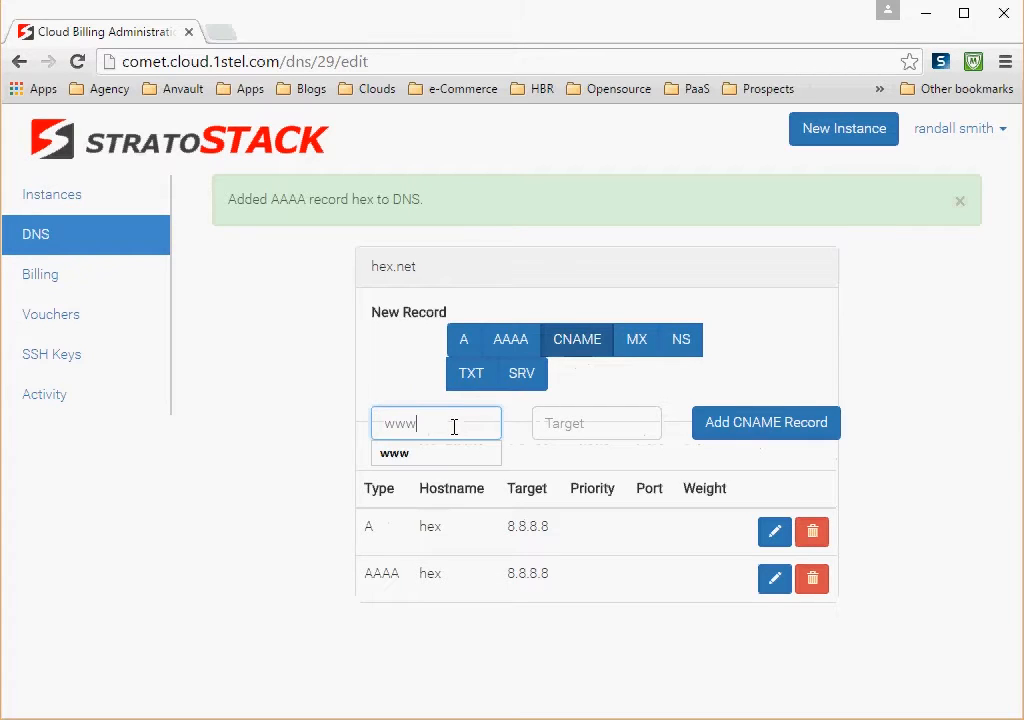
key(Tab)
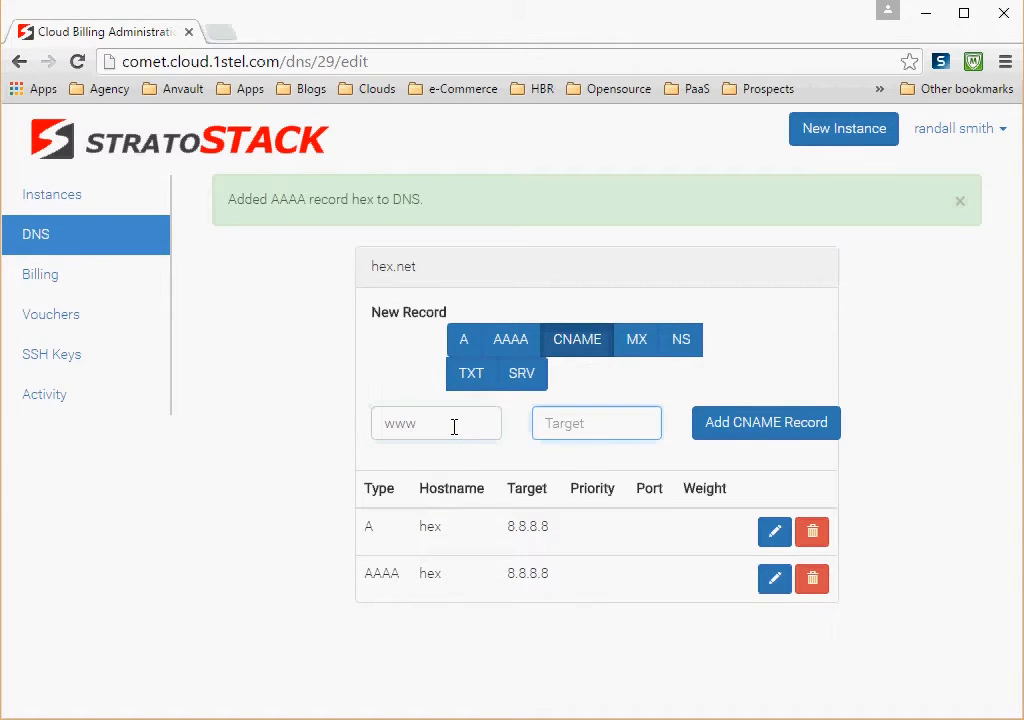
text(hex.net)
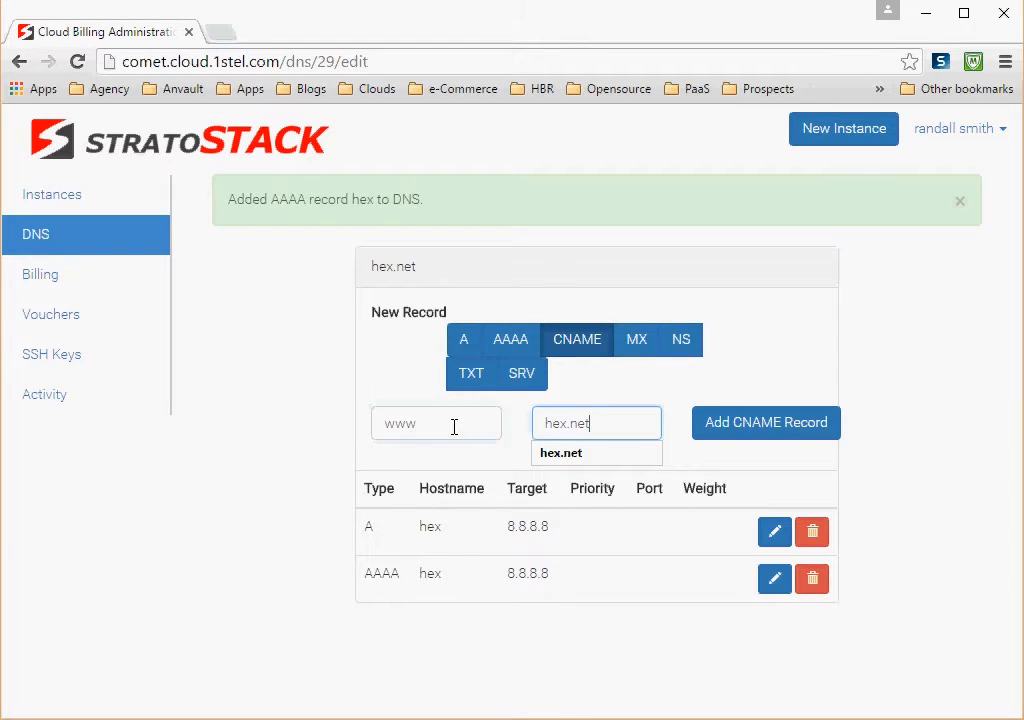
click(798, 430)
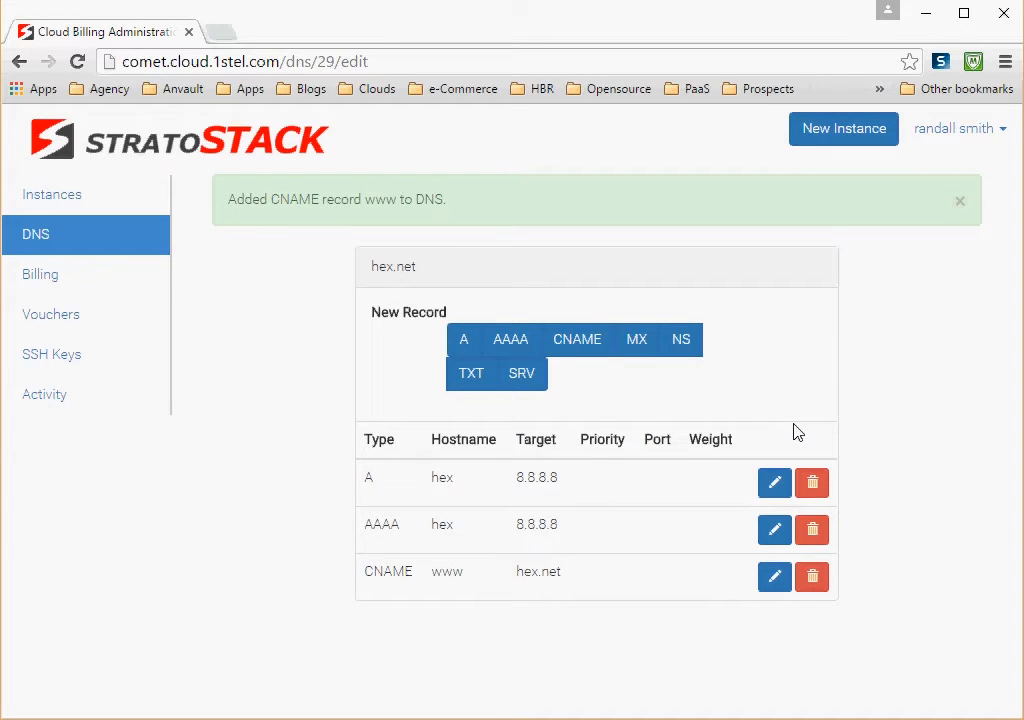
Step: Add an MX record to the domain with hostname hex.net and priority 1
click(638, 343)
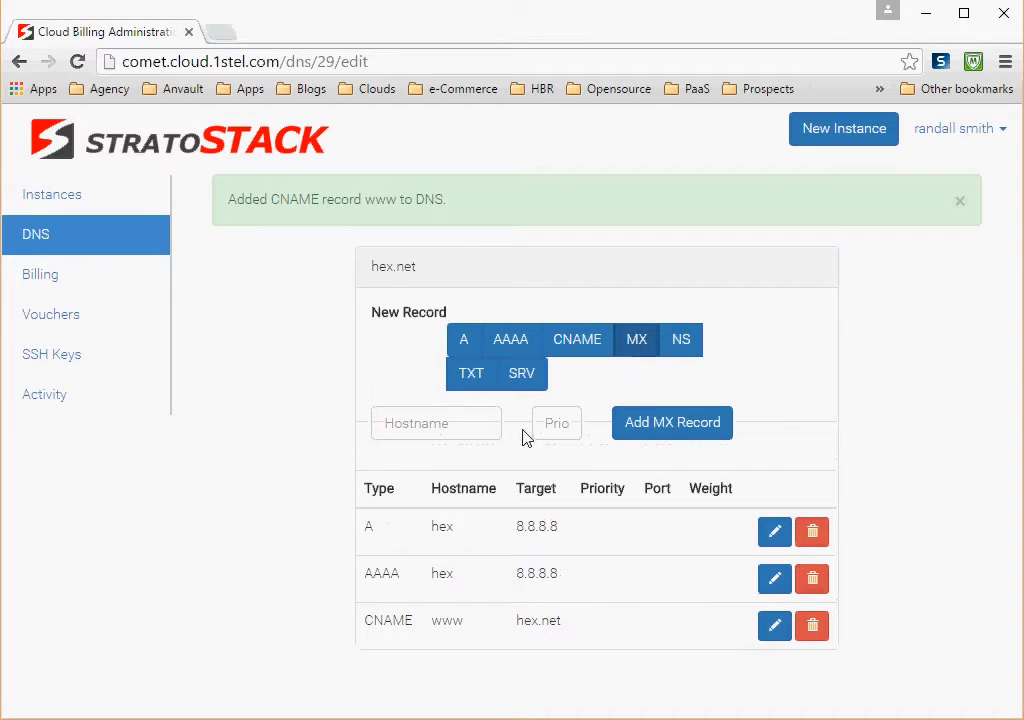
click(431, 423)
text(h)
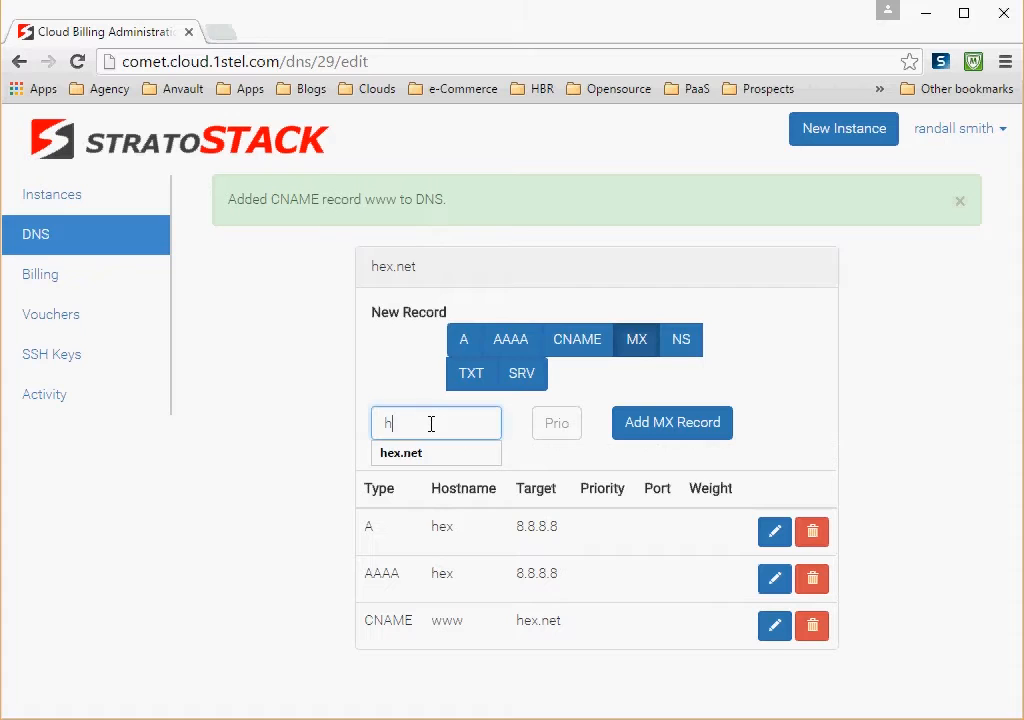
text(ex.net)
key(Tab)
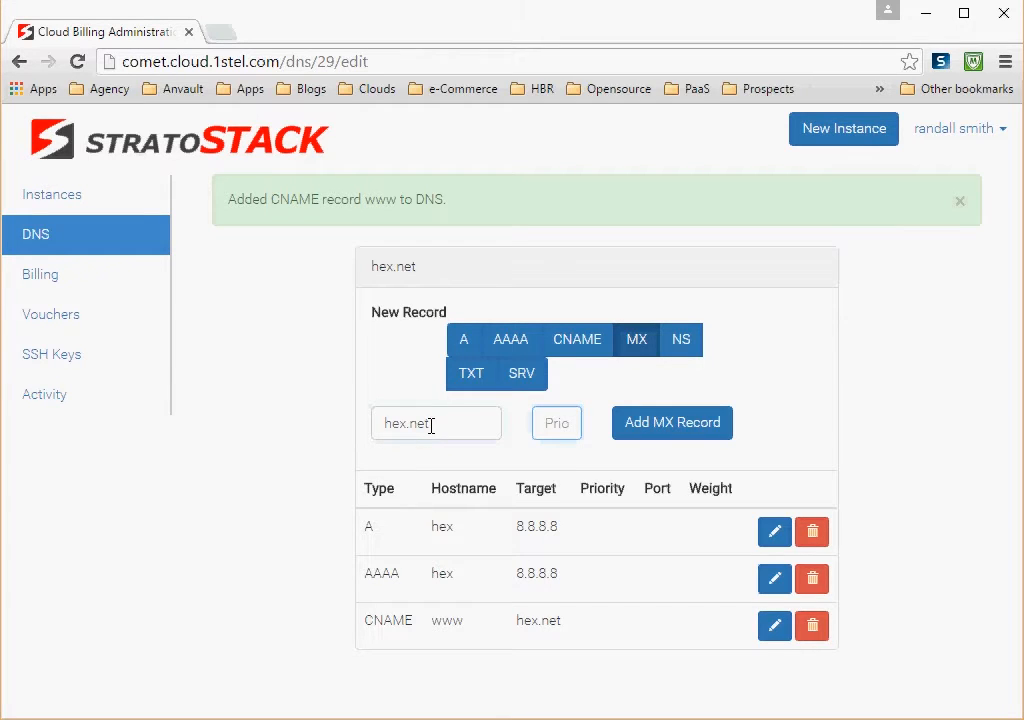
text(1)
click(681, 433)
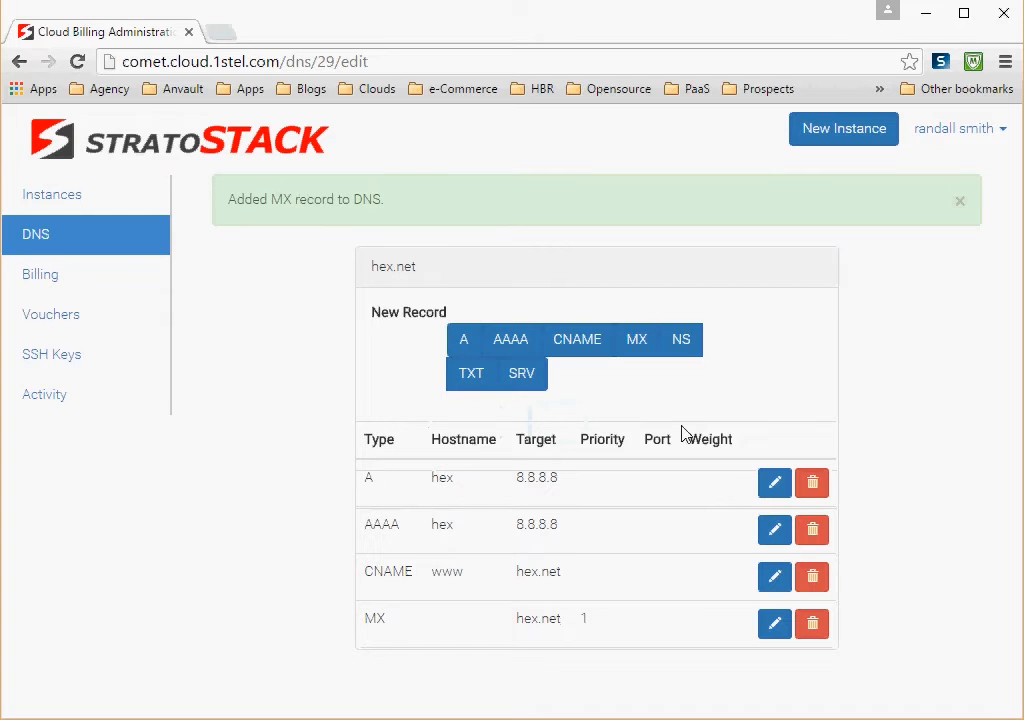
Step: Add an NS record to the domain with hostname ns1.hex.net
click(684, 350)
click(493, 420)
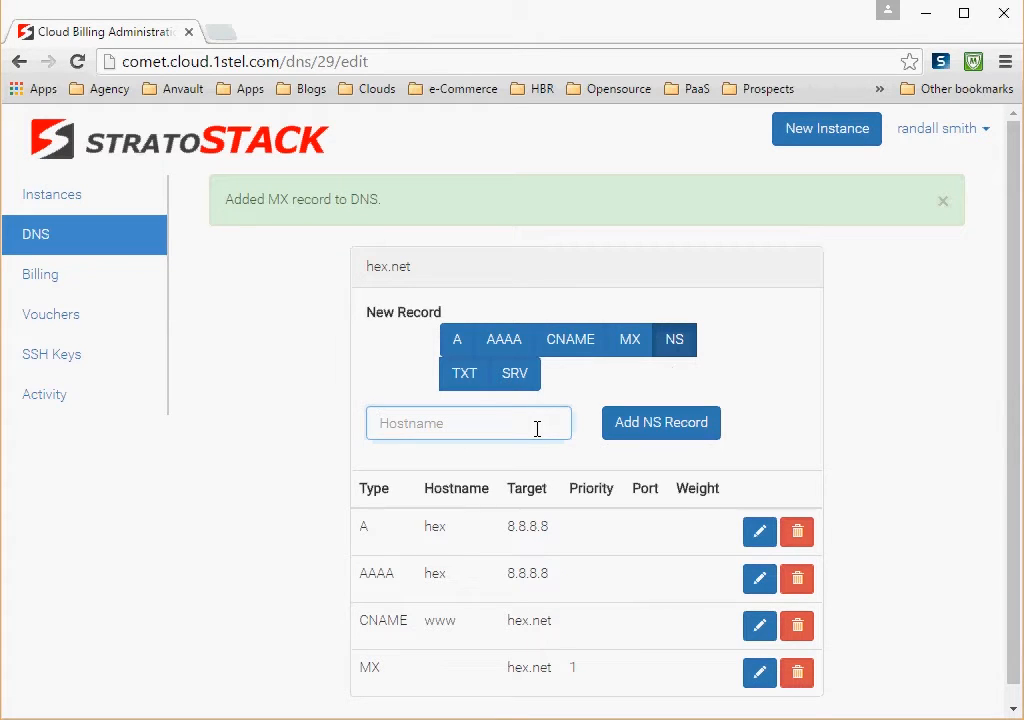
text(ns)
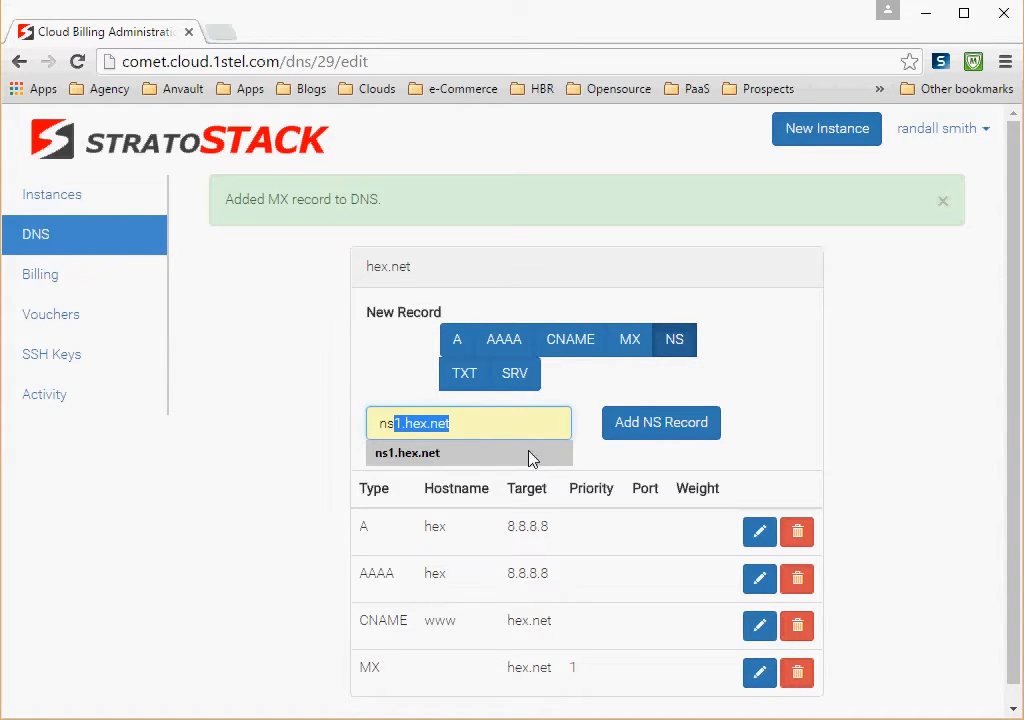
text(1.)
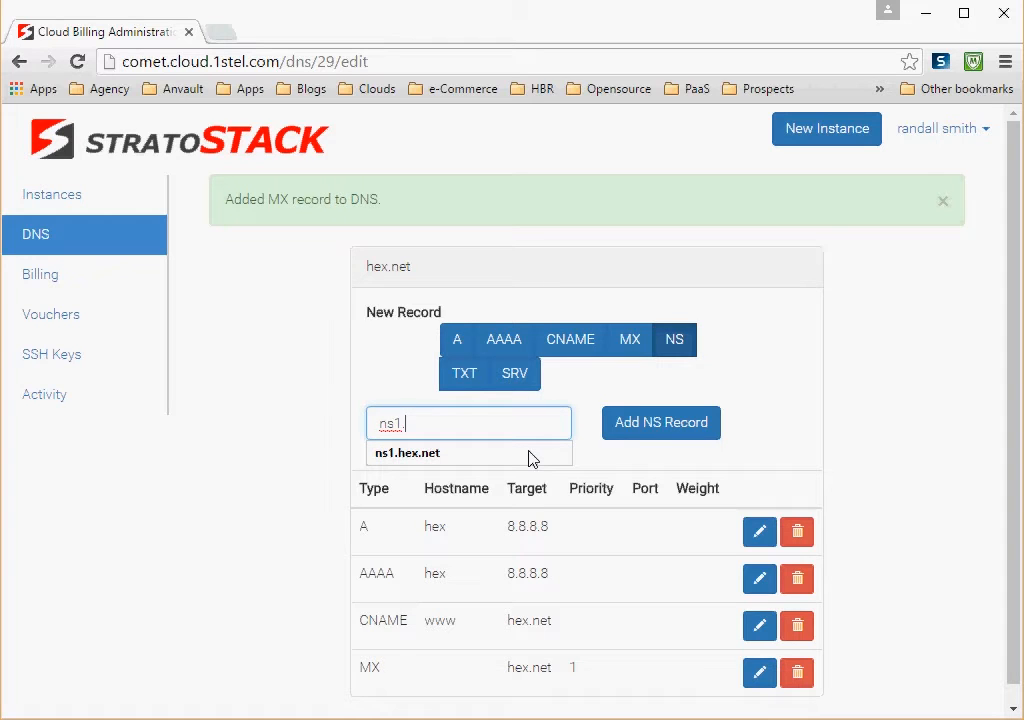
text(hex.net)
click(633, 428)
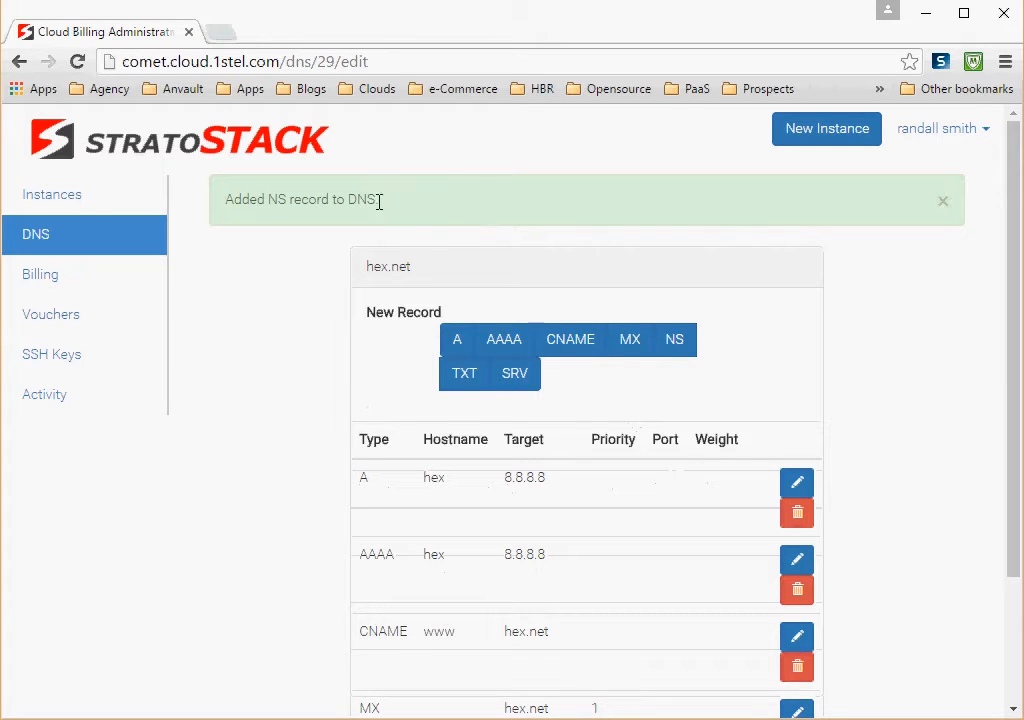
Step: Add a TXT record to the domain with hostname hex.net and text "stratostack just works"
click(1008, 711)
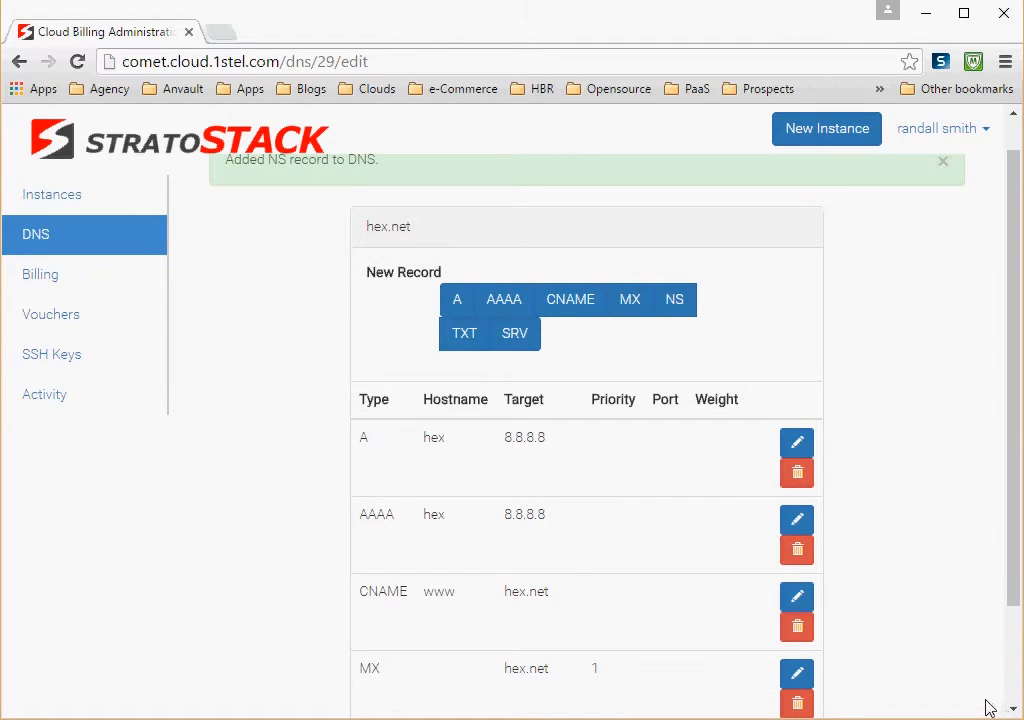
click(1013, 711)
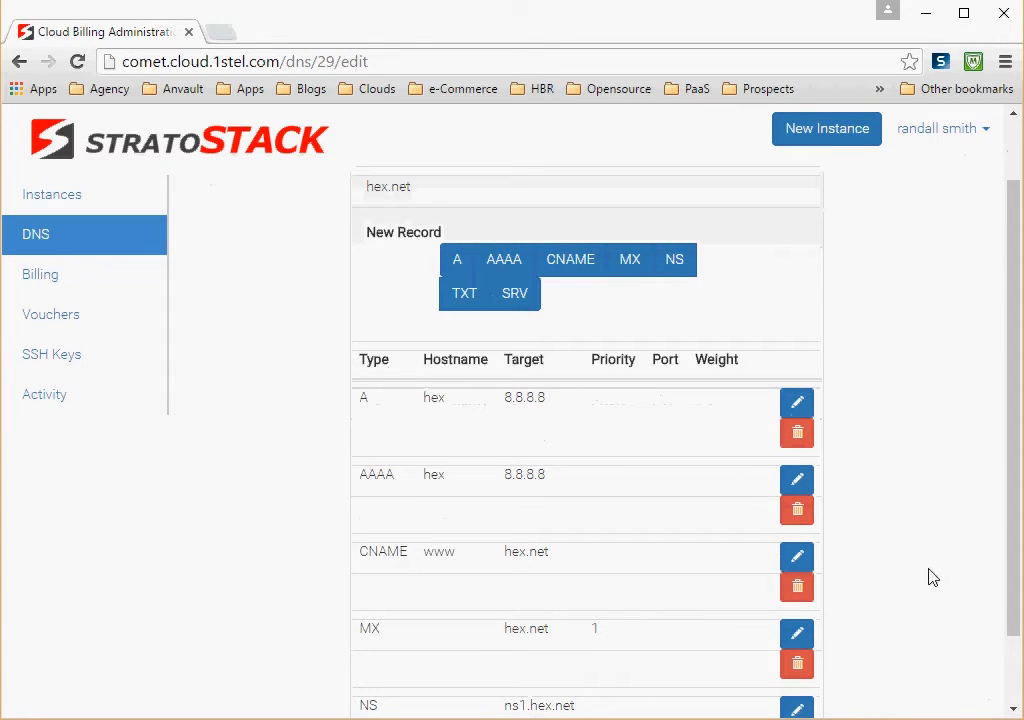
click(1013, 711)
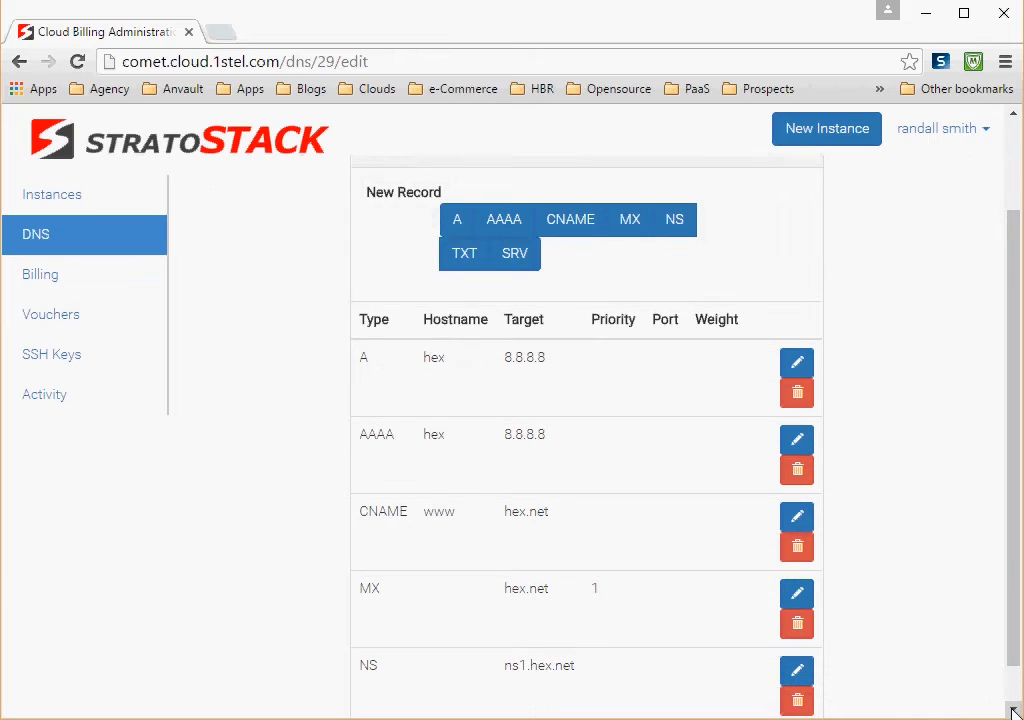
click(1013, 711)
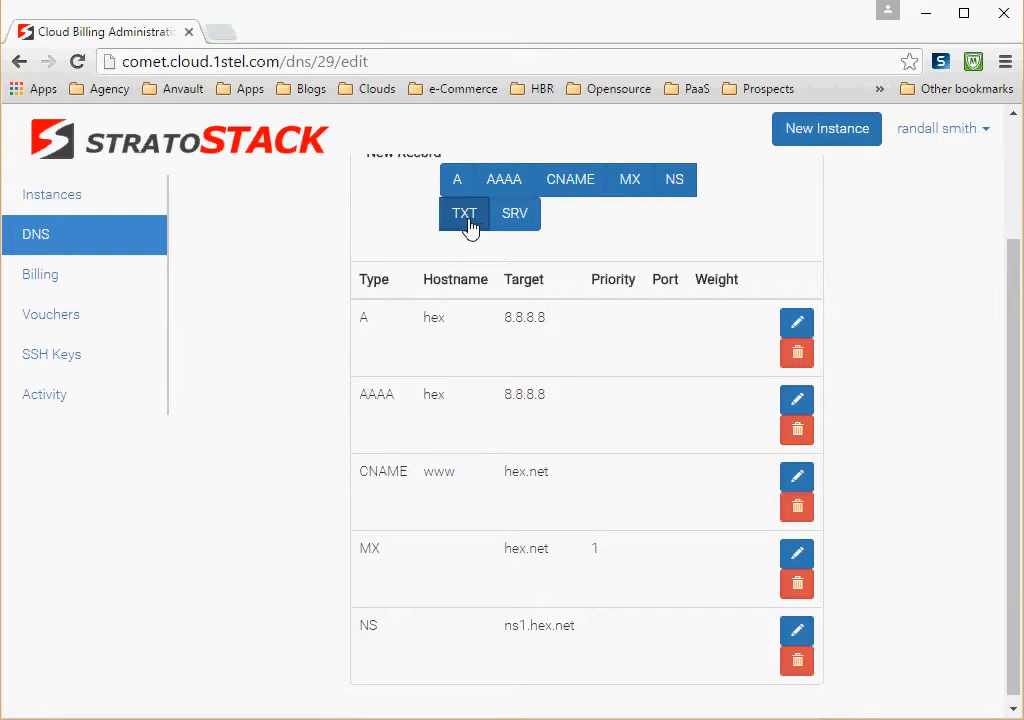
click(470, 226)
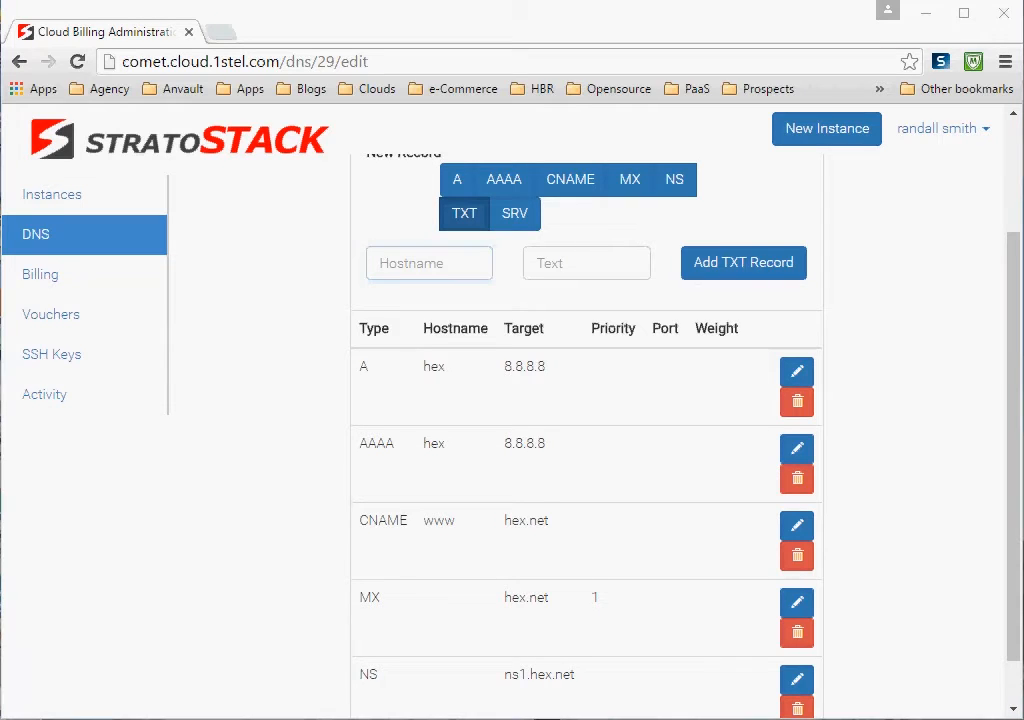
click(489, 267)
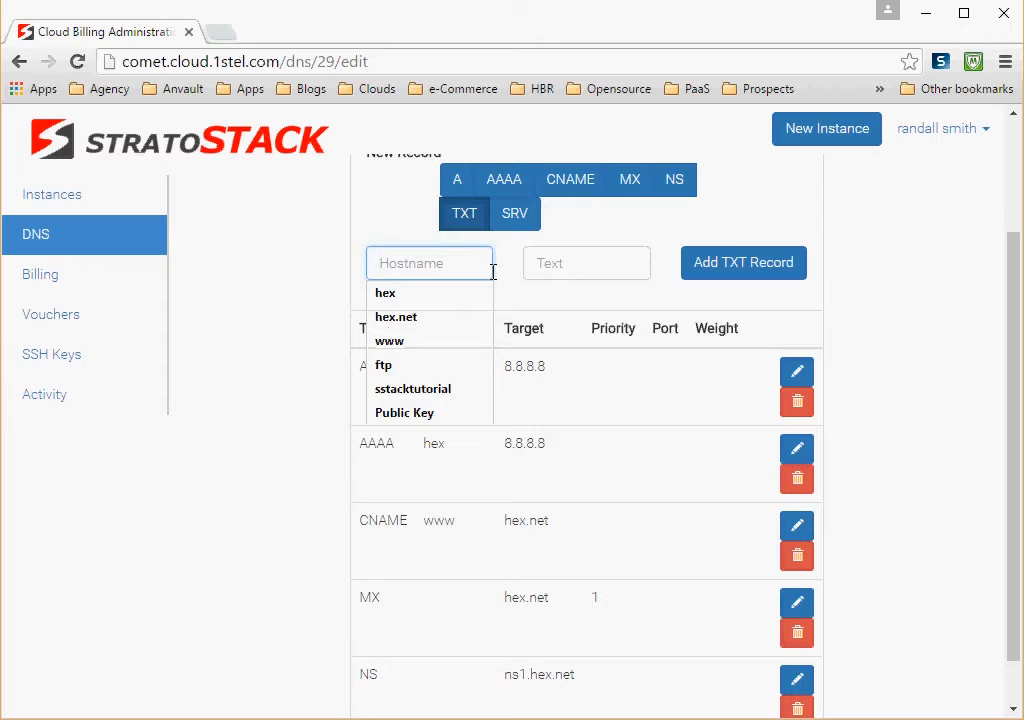
text(h)
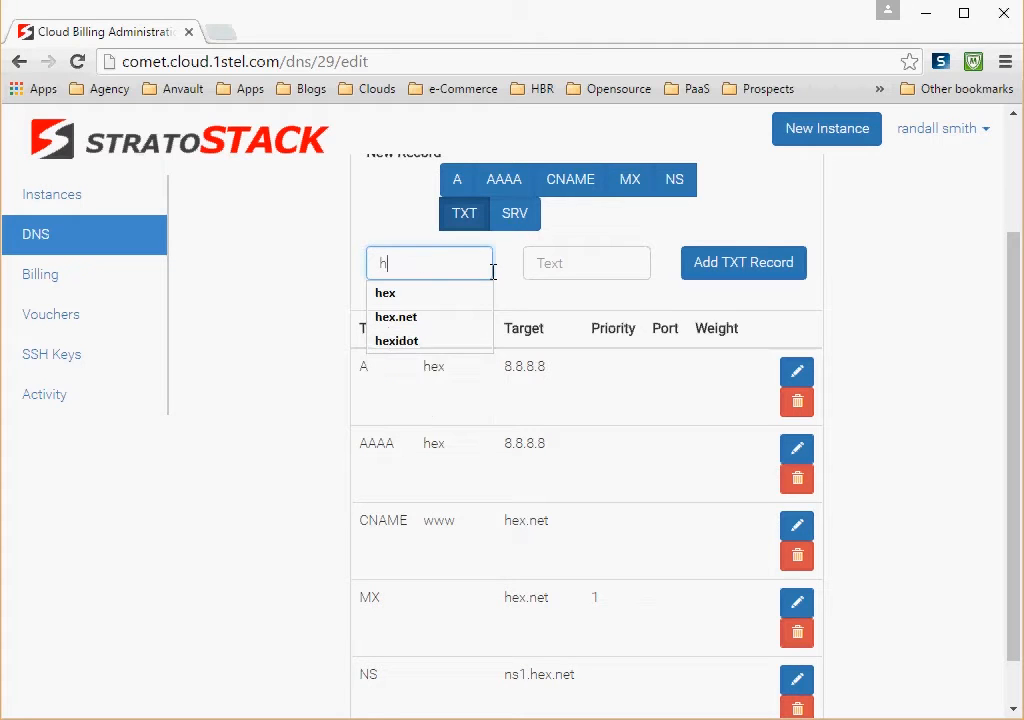
text(ex.net)
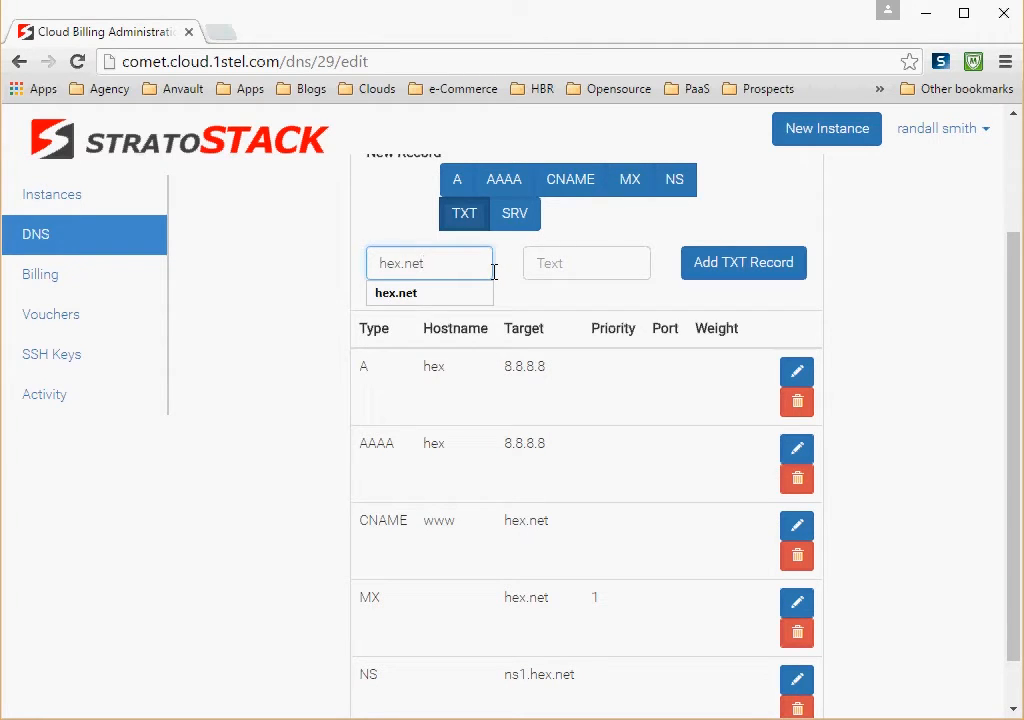
key(Tab)
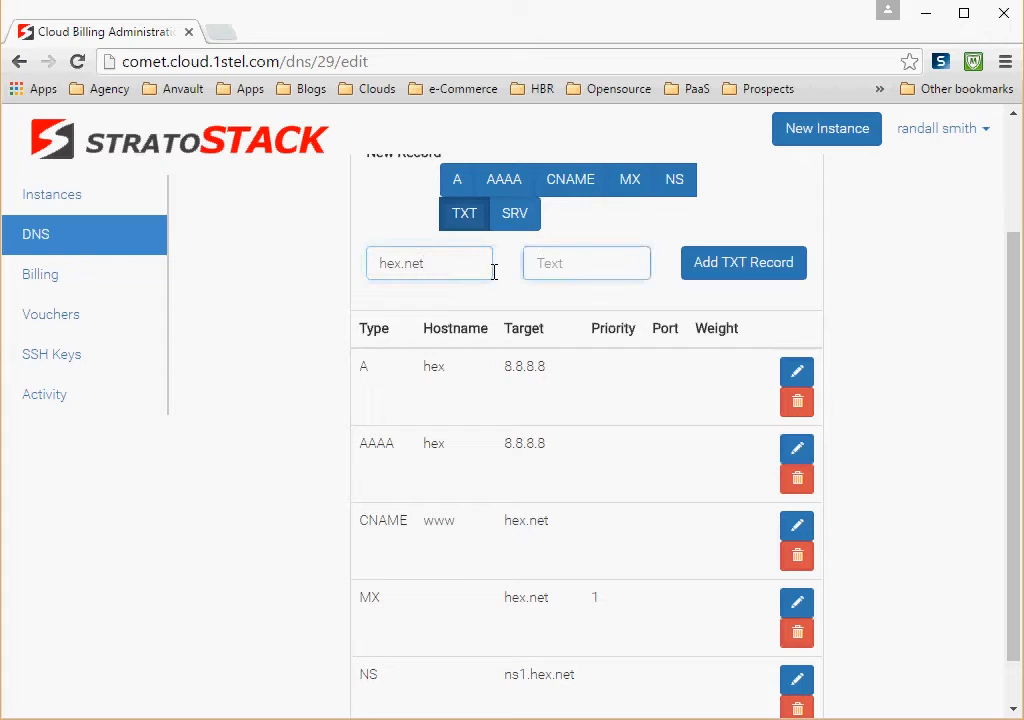
text(s)
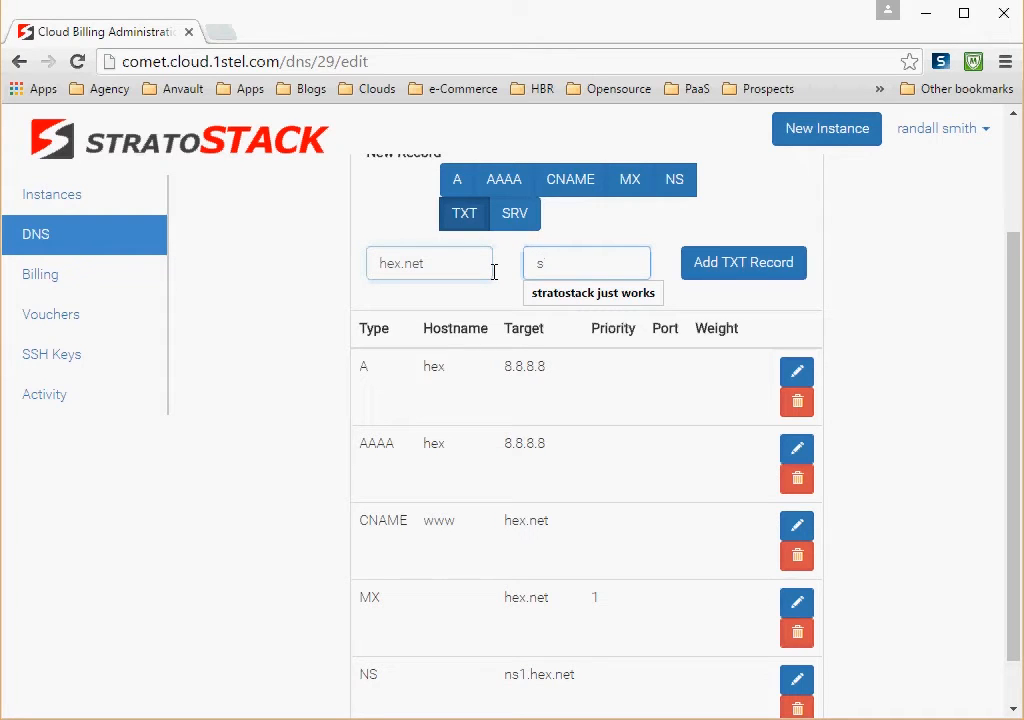
click(549, 296)
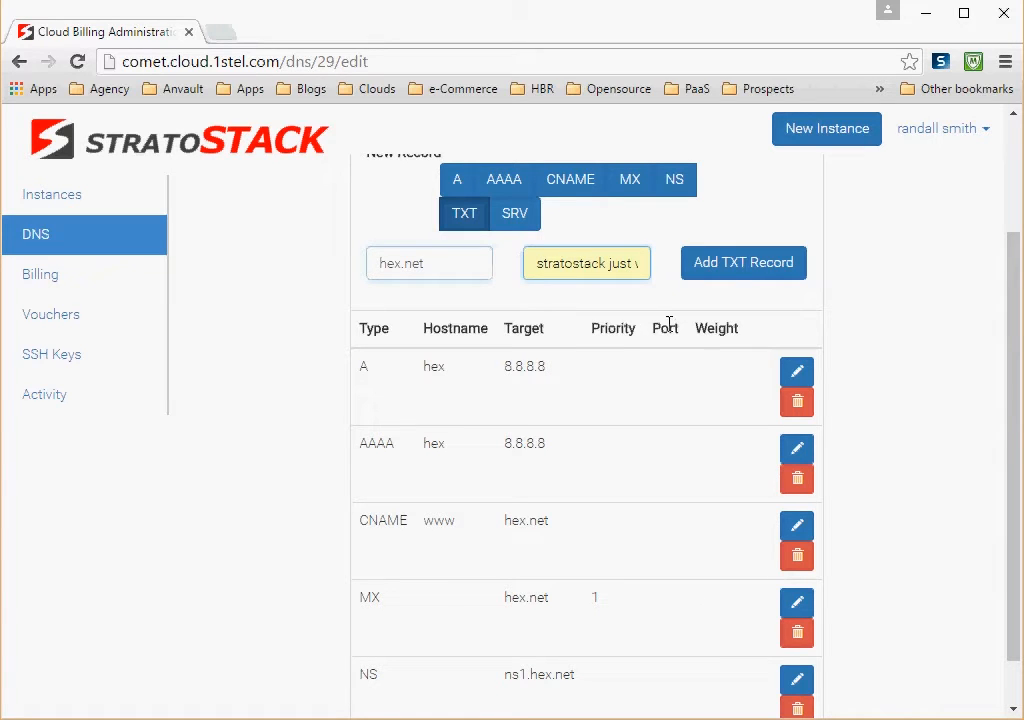
click(746, 265)
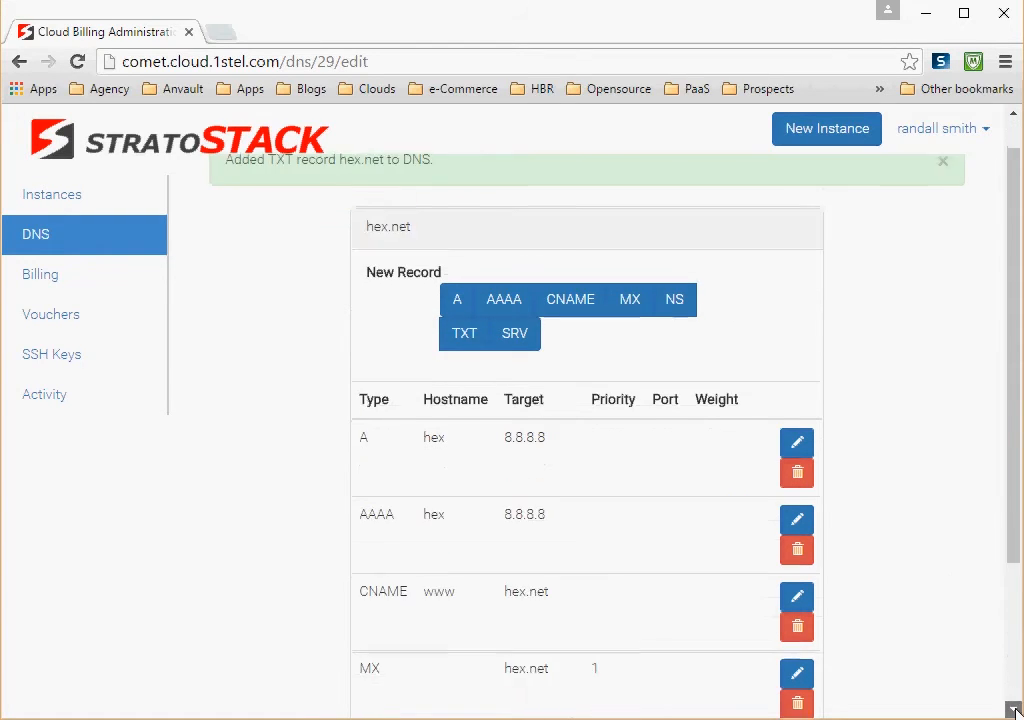
Step: Start a new SRV record for the domain with SRV type _http._tcp. and hostname hex.net
scroll(1014, 712, down, 5)
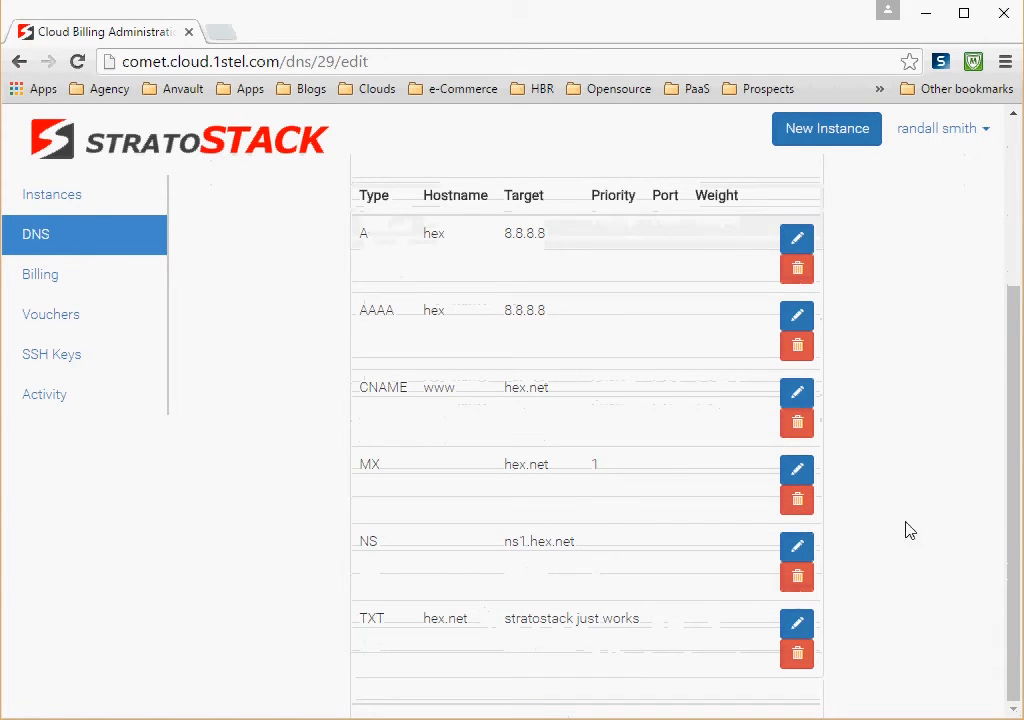
click(1014, 116)
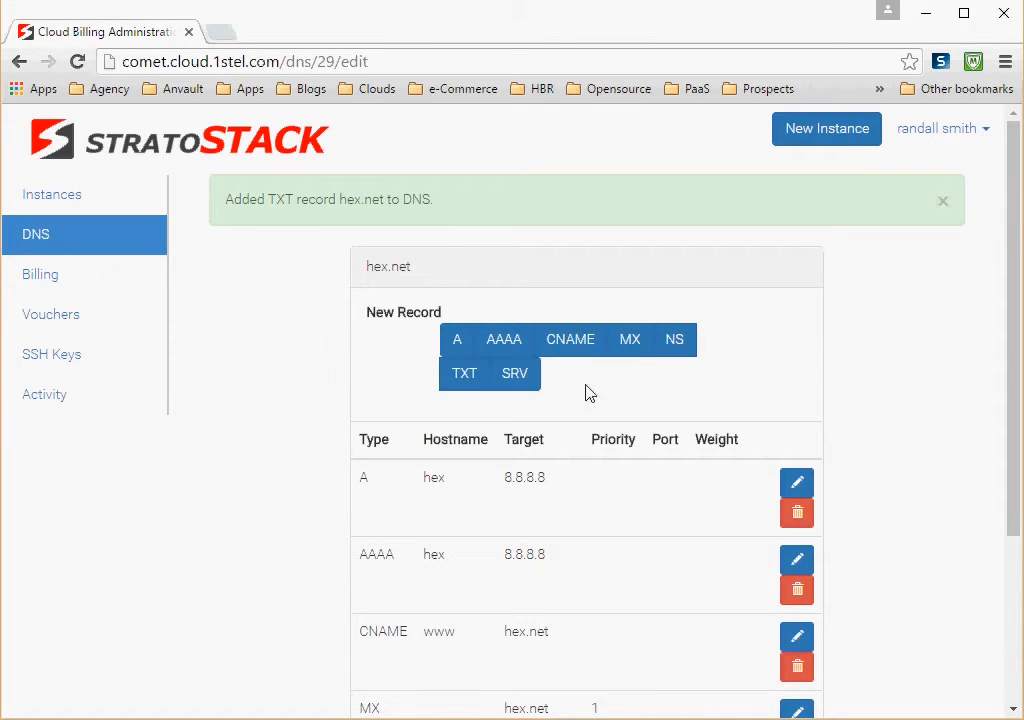
click(516, 383)
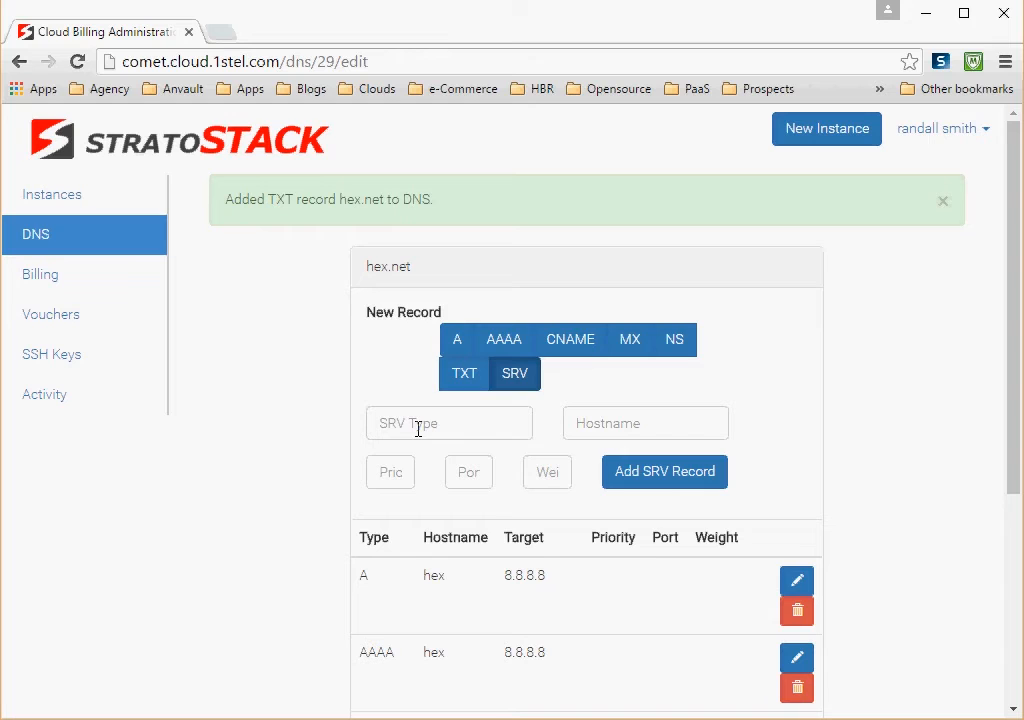
click(418, 429)
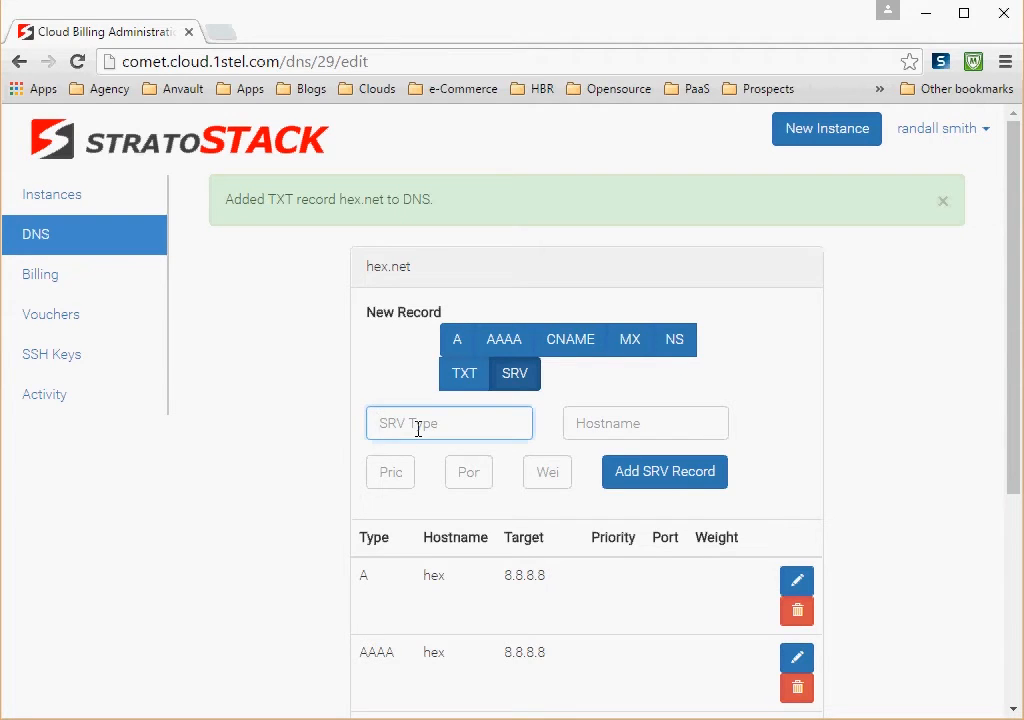
text(_)
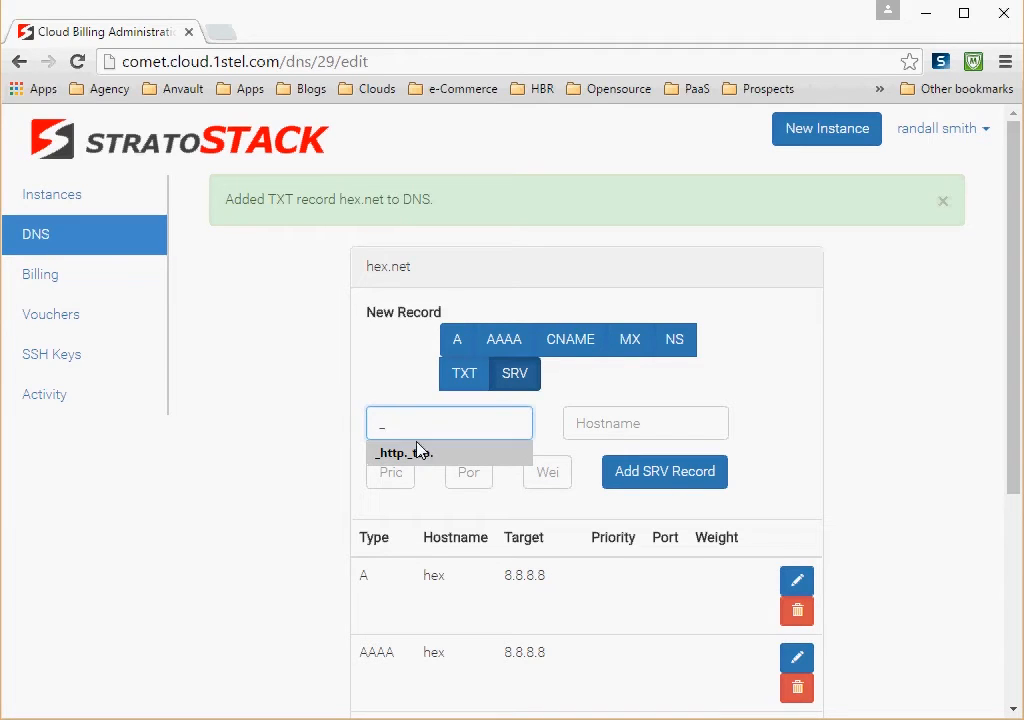
click(419, 455)
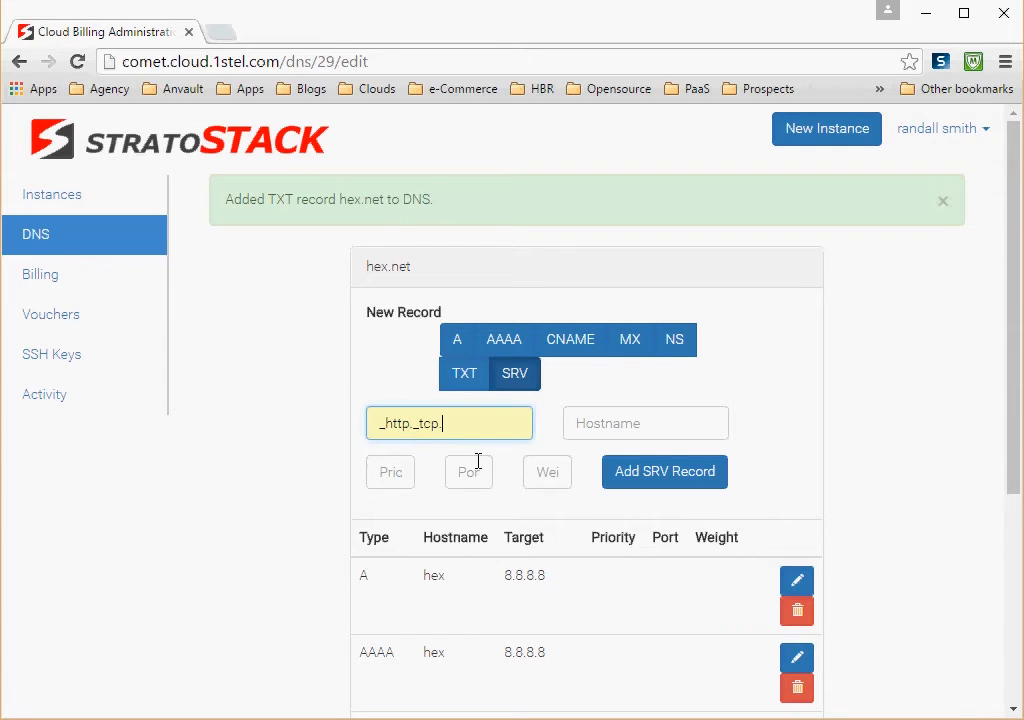
click(599, 422)
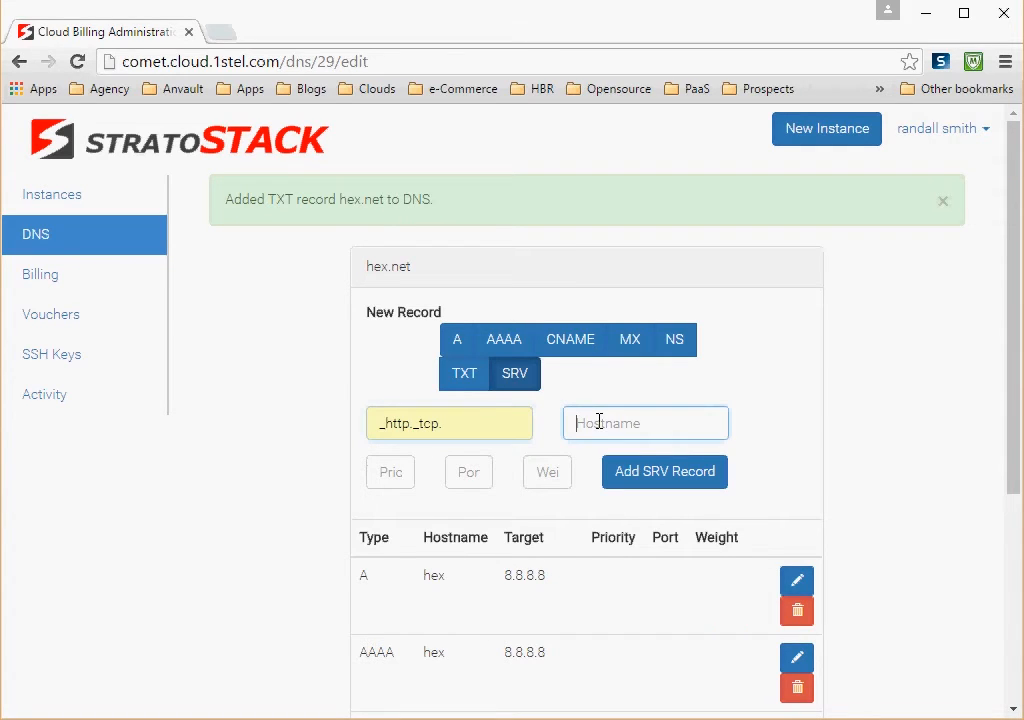
text(hex.net)
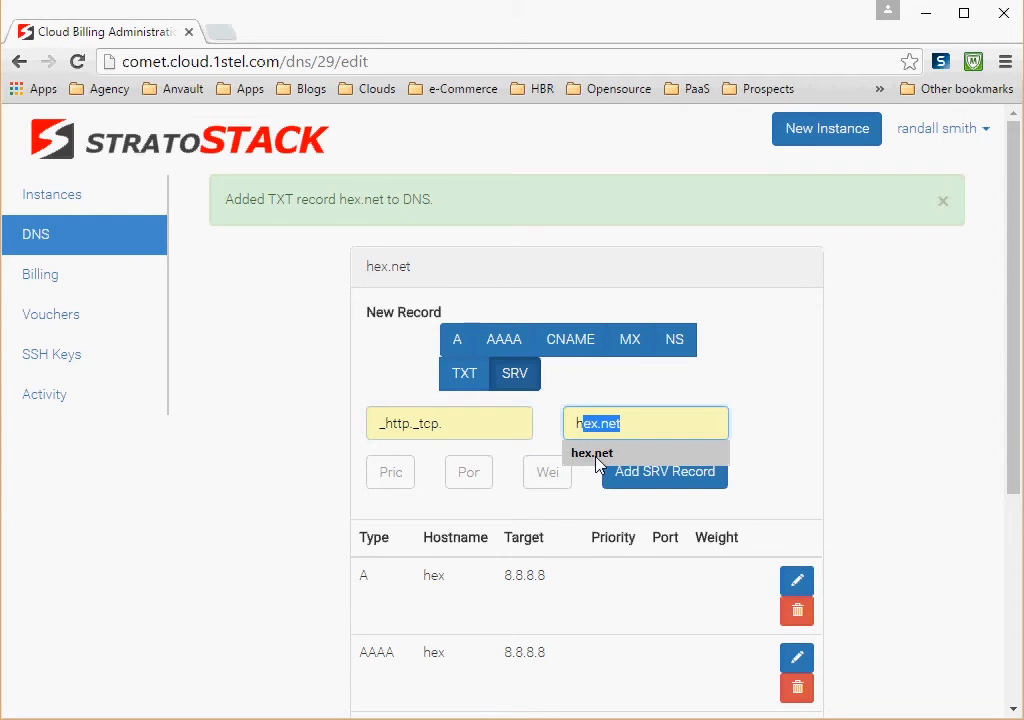
click(598, 456)
Step: Set the SRV record's priority to 1, port to 80 and weight to 5, and add it to the domain
click(399, 474)
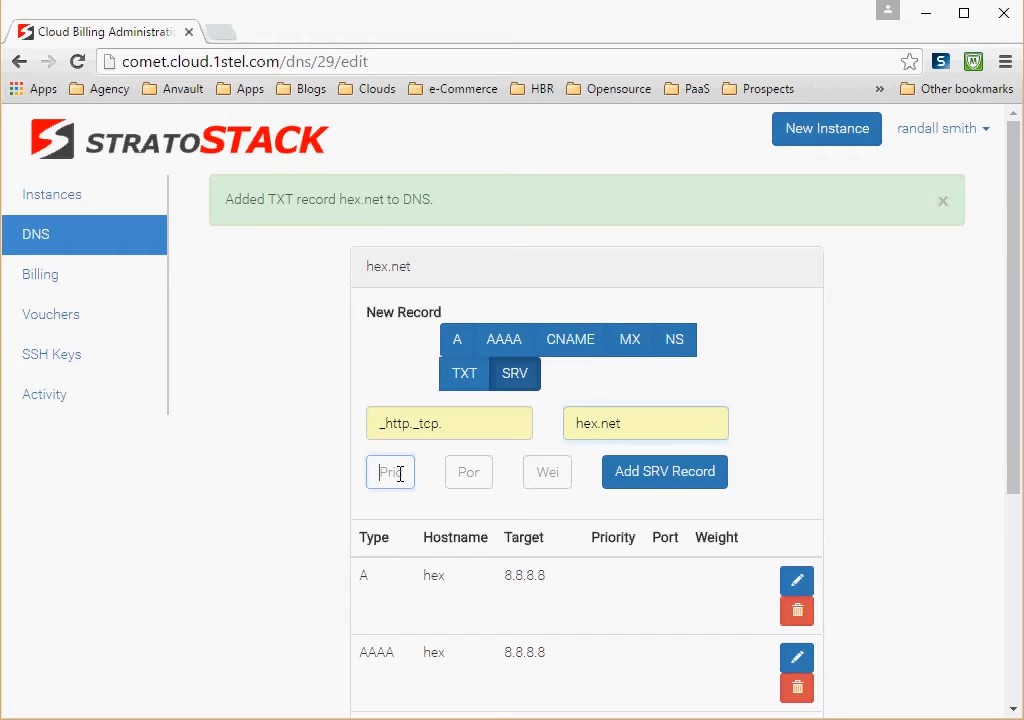
text(1)
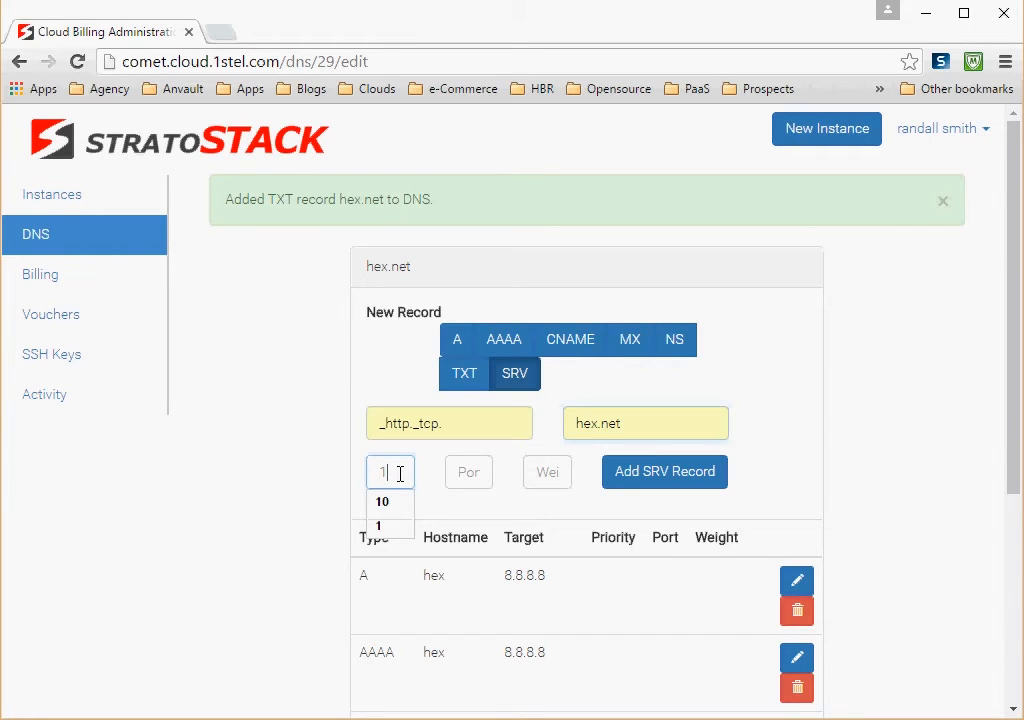
click(384, 526)
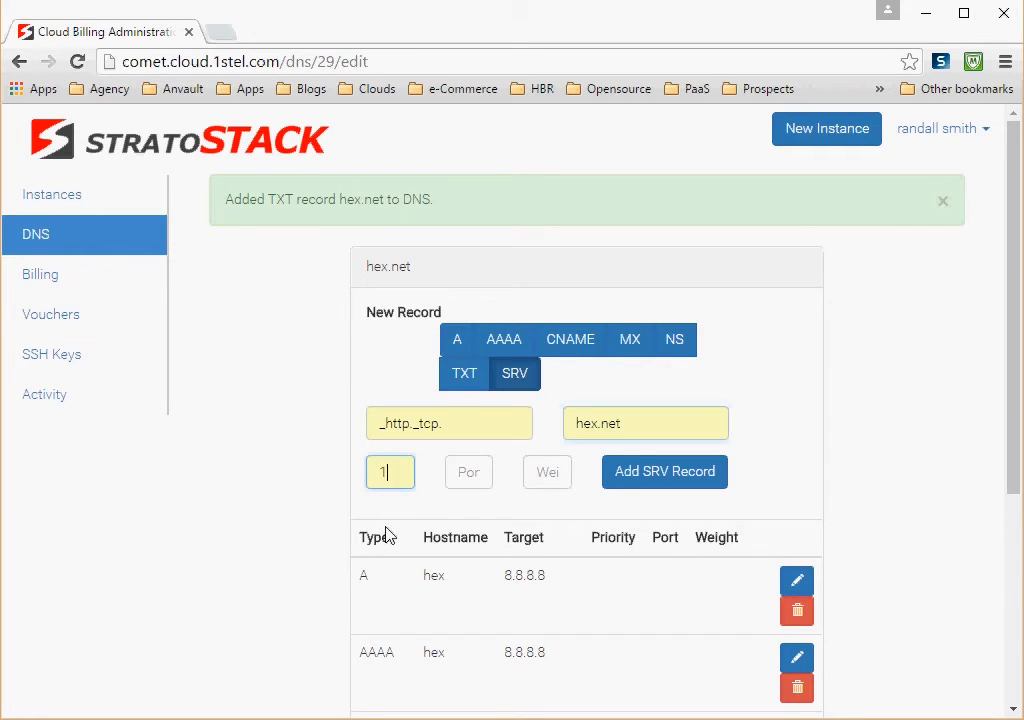
click(466, 474)
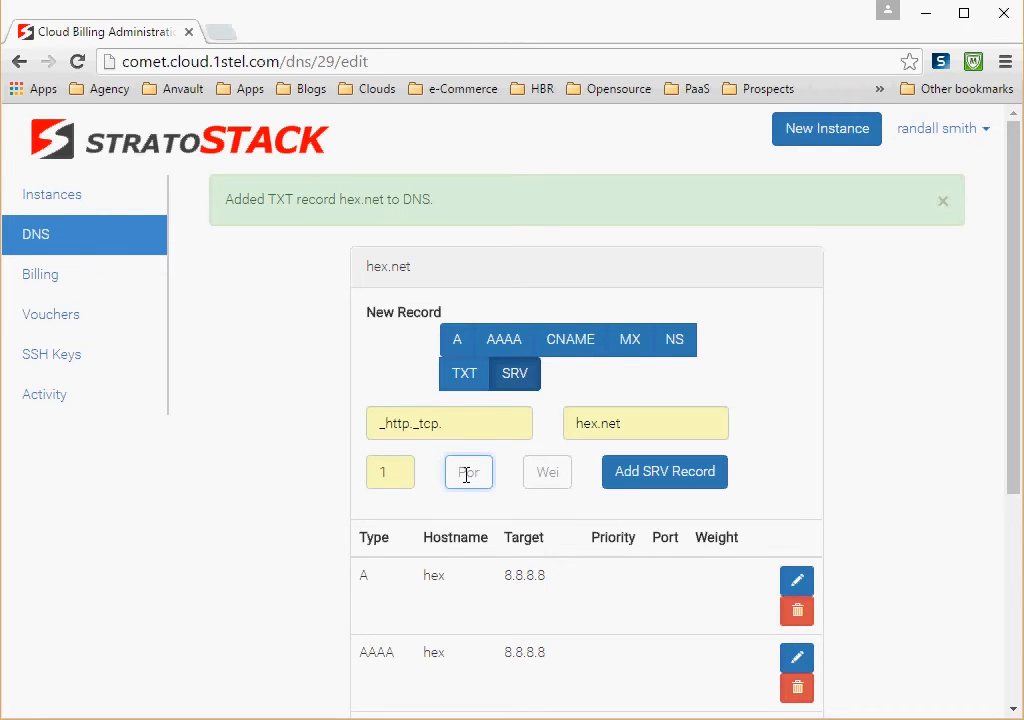
text(80)
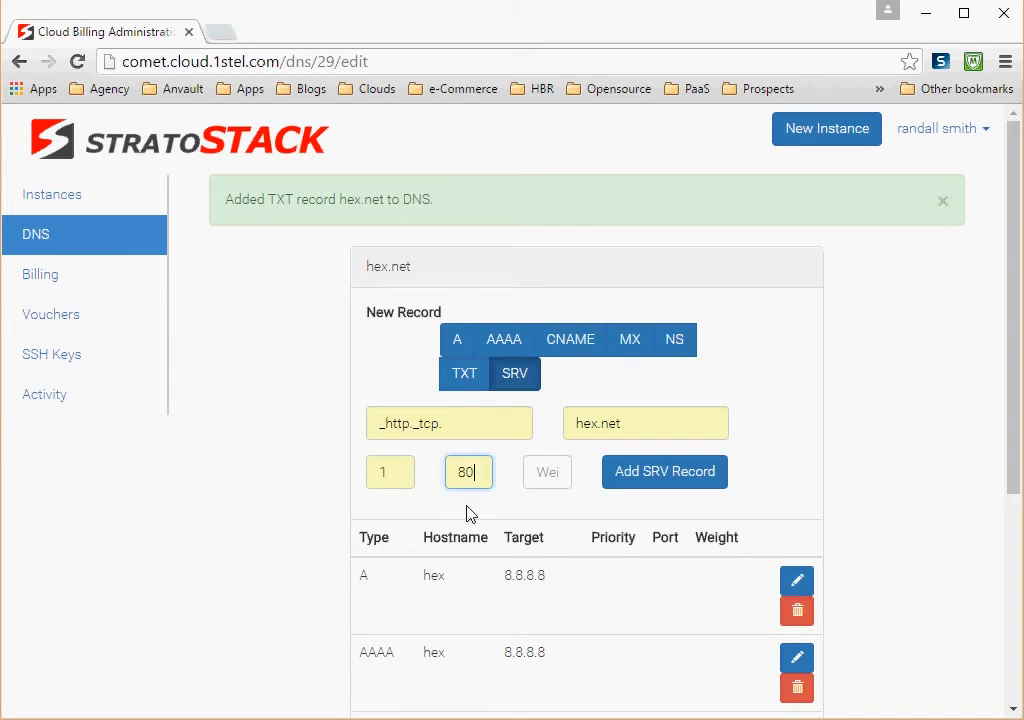
click(547, 476)
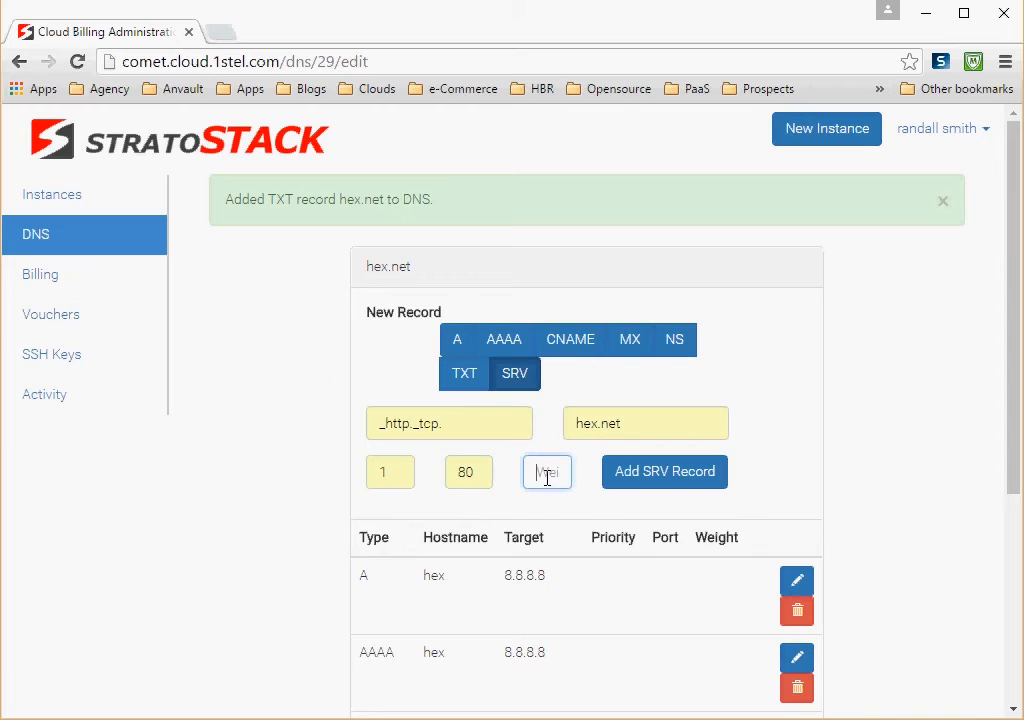
text(5)
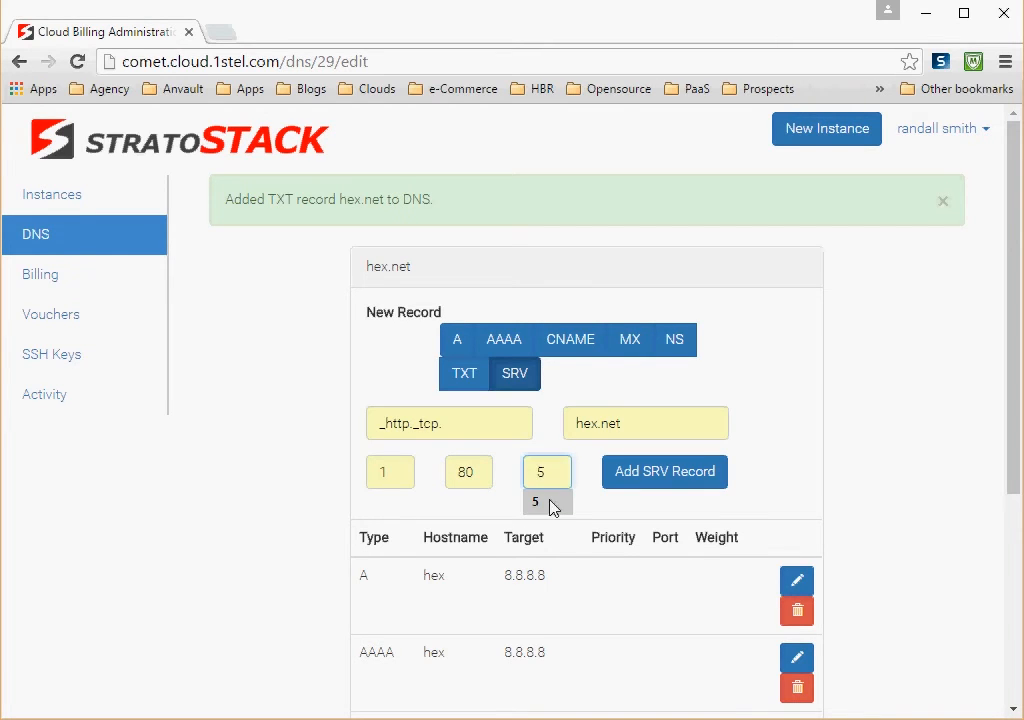
click(553, 508)
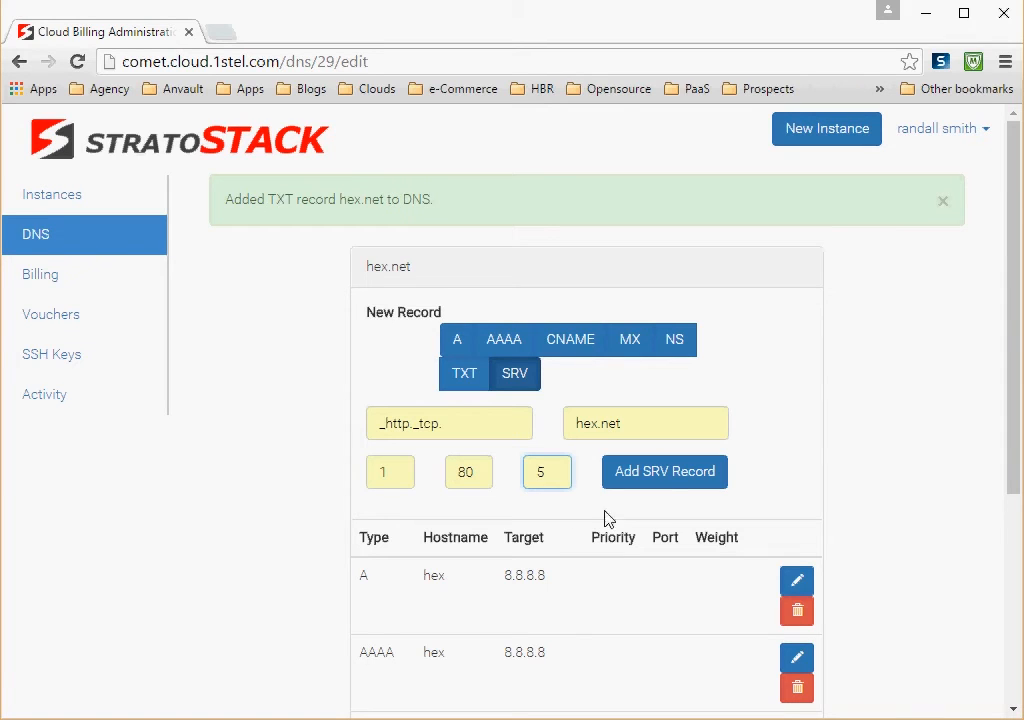
click(675, 485)
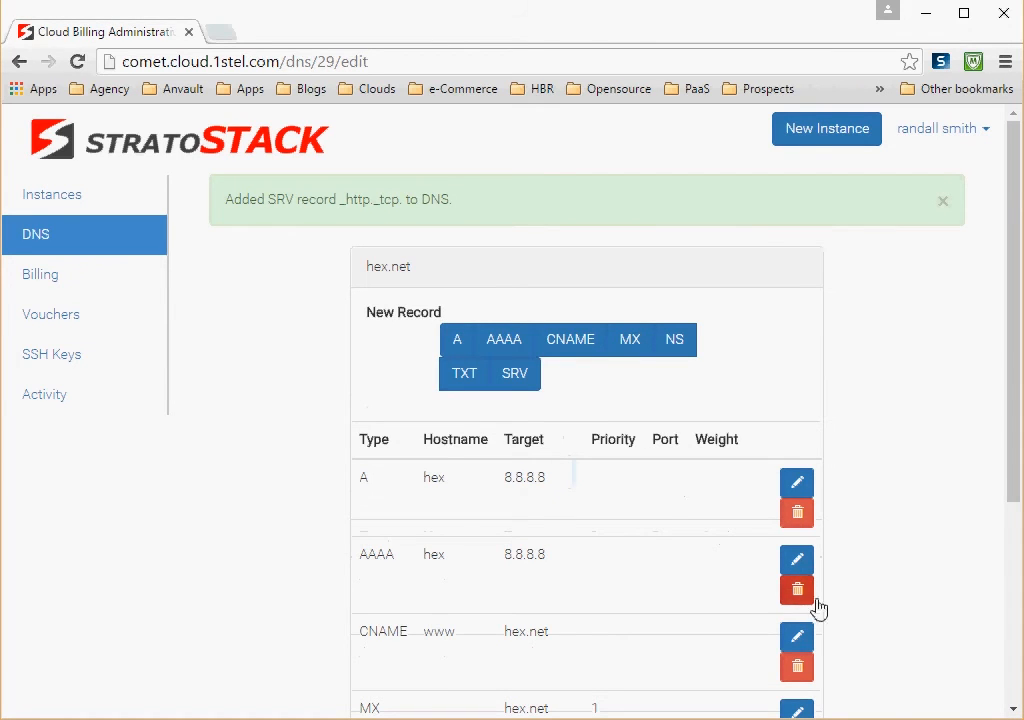
Step: Review the full list of hex.net DNS records, including the values of the new SRV record
scroll(1015, 711, down, 3)
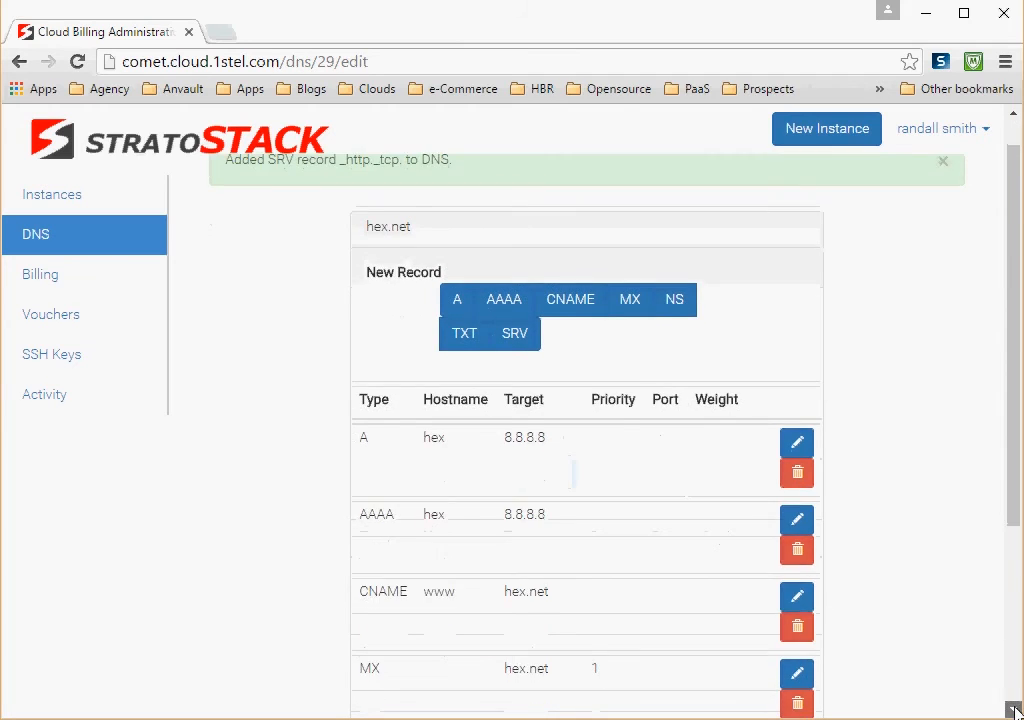
scroll(1015, 711, down, 3)
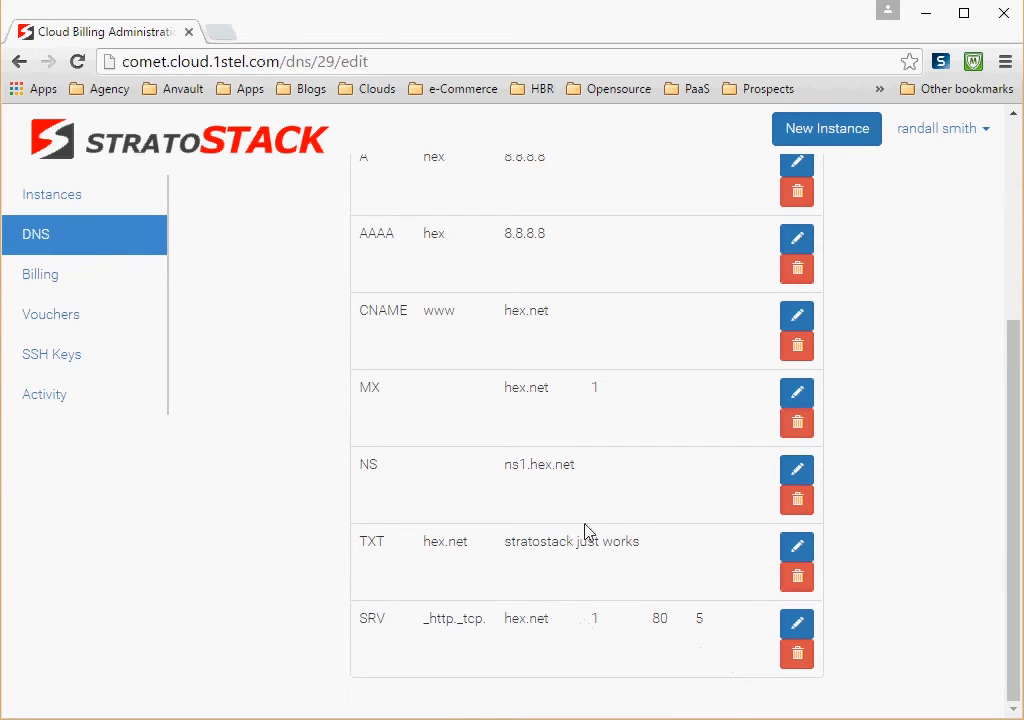
click(1014, 114)
click(1014, 116)
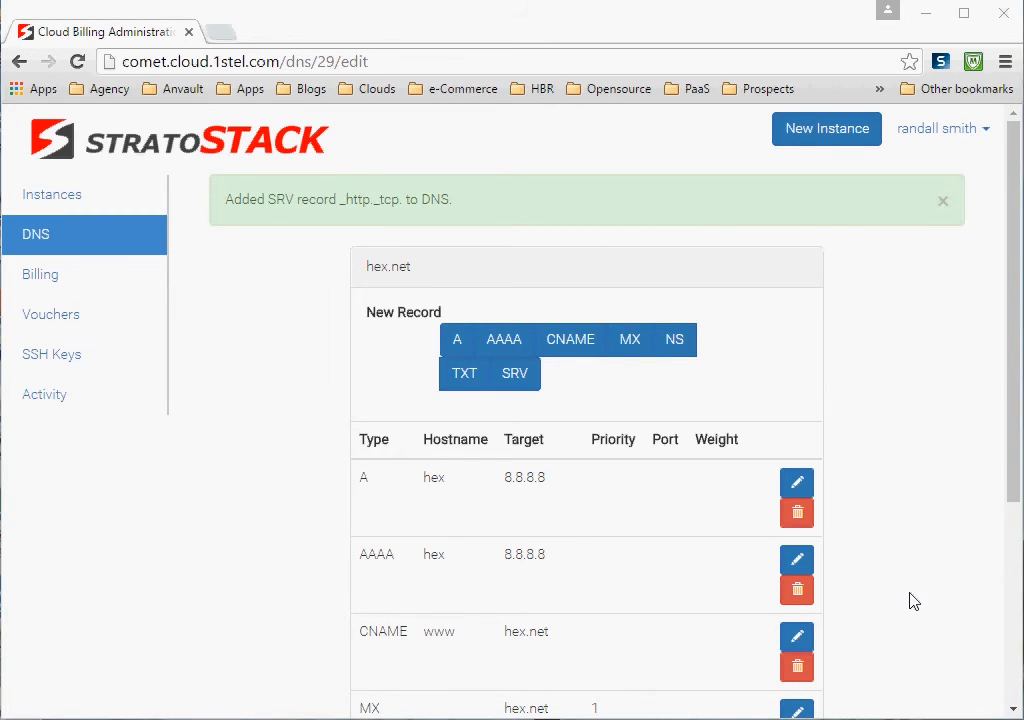
click(1012, 711)
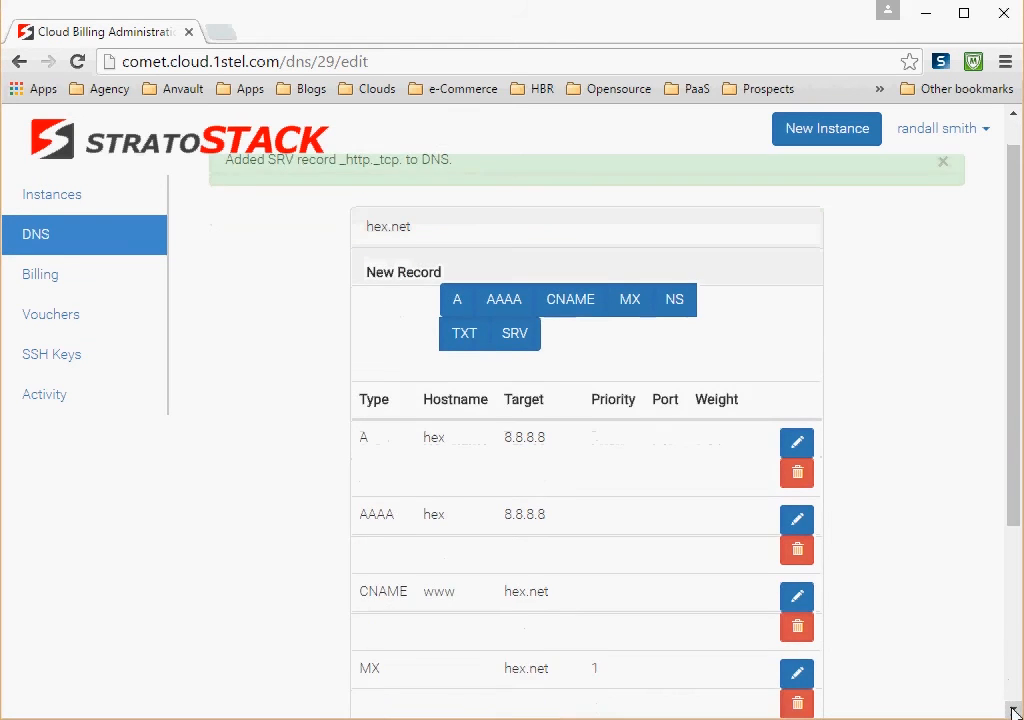
click(1012, 711)
click(1012, 711)
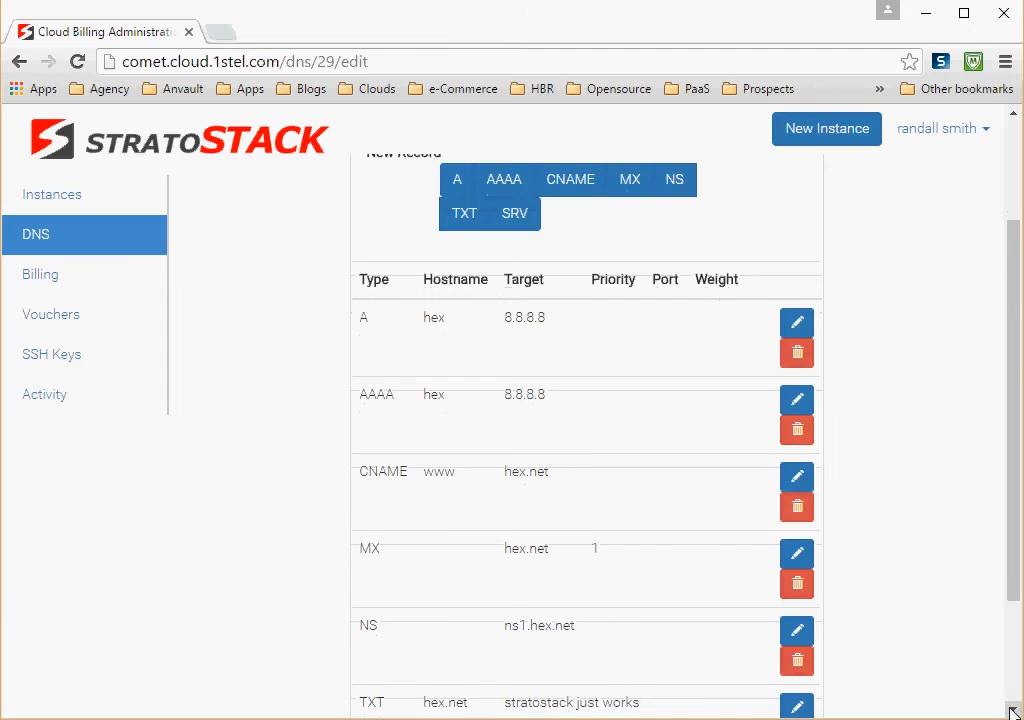
click(1012, 711)
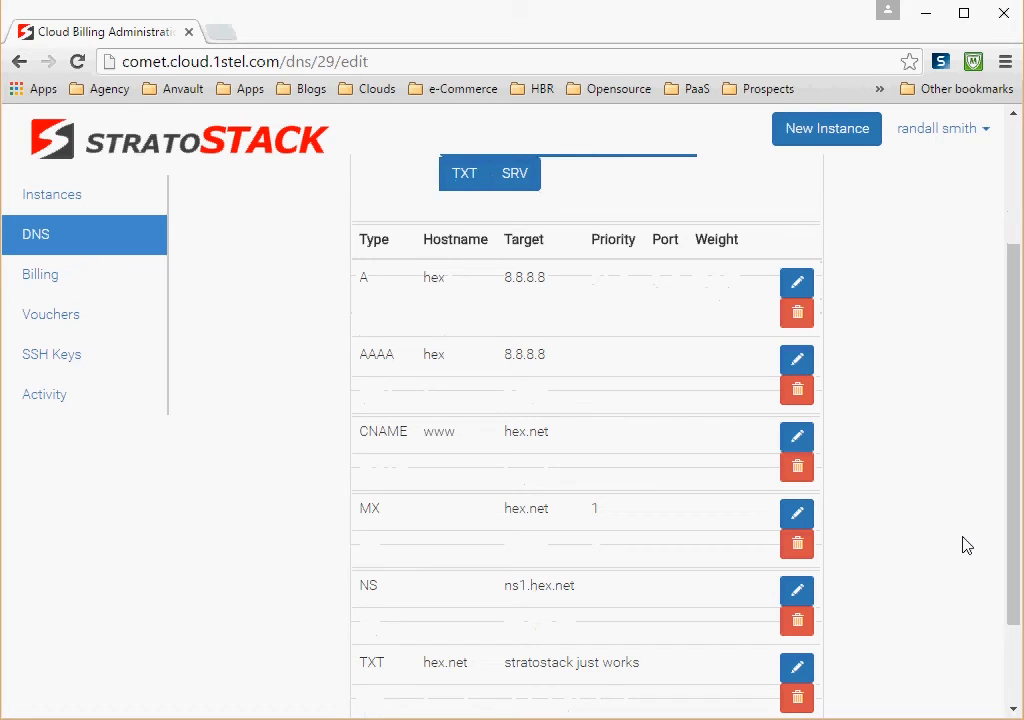
Step: Change the name of the CNAME record that targets hex.net to ftp and save the record
click(797, 441)
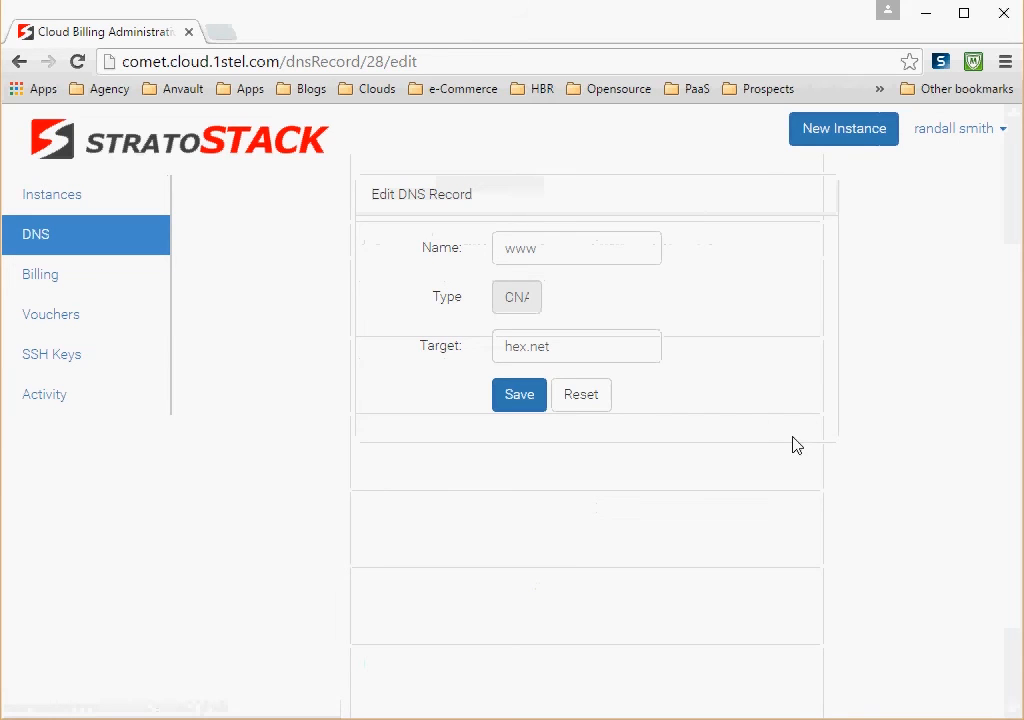
double_click(558, 247)
text(ft)
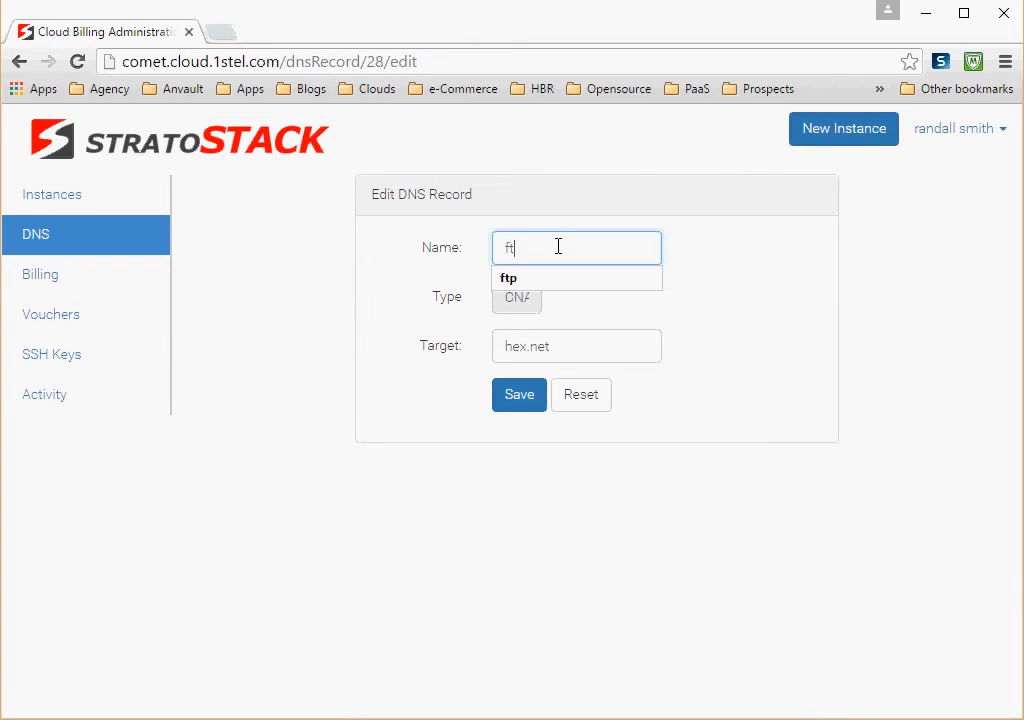
text(p)
click(542, 279)
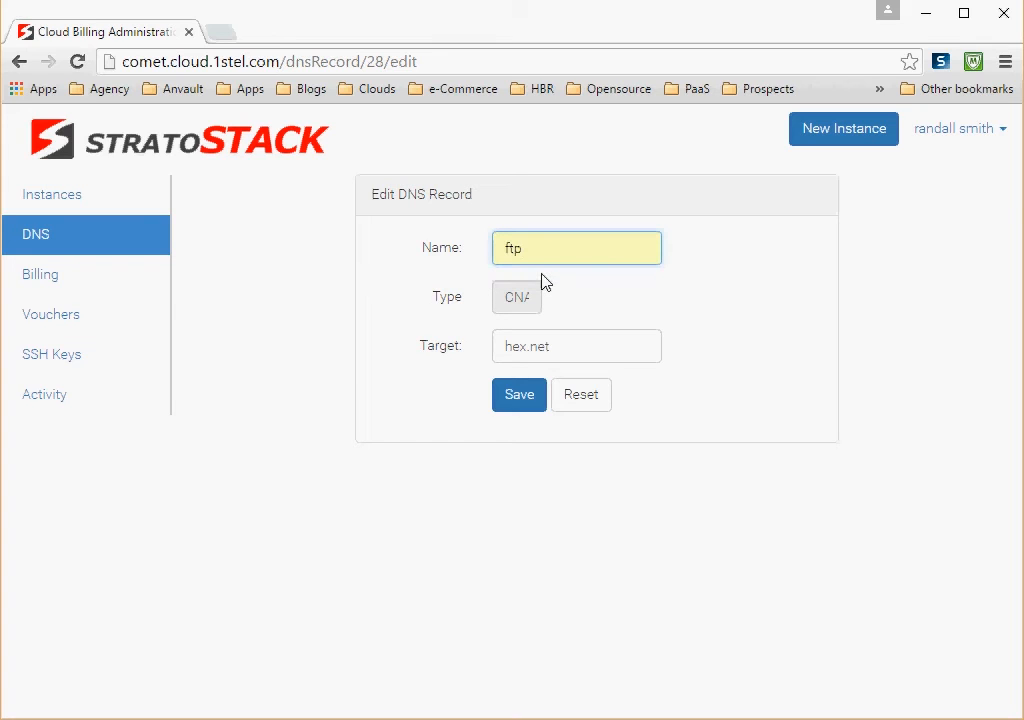
click(528, 400)
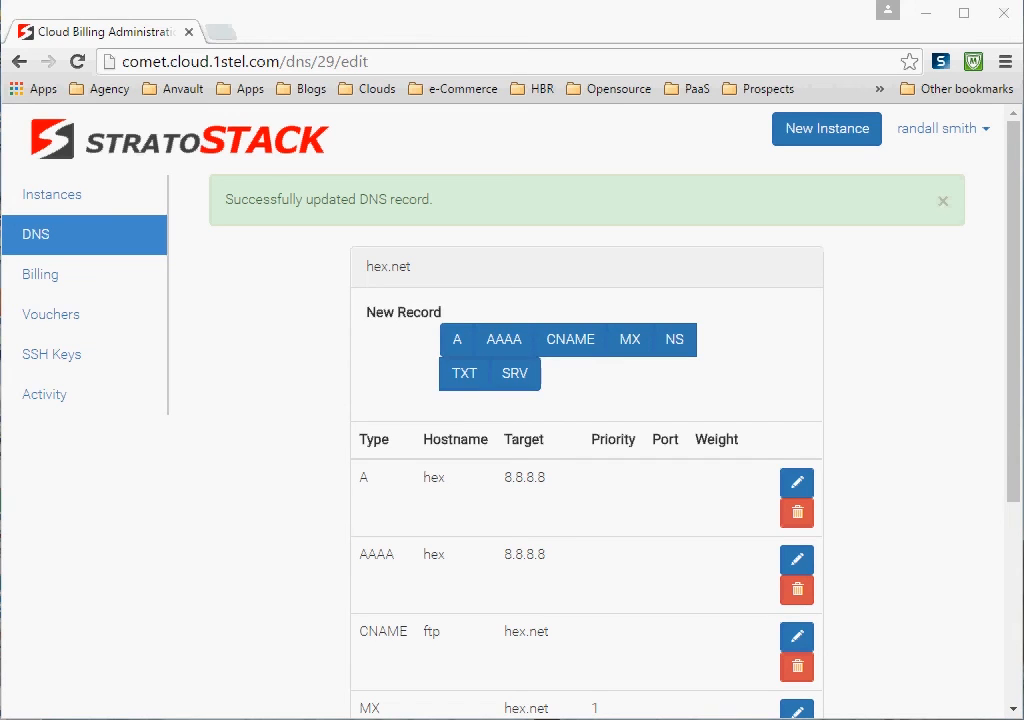
Step: Delete the TXT record with the text "stratostack just works" from the domain and check the remaining record list
click(1014, 711)
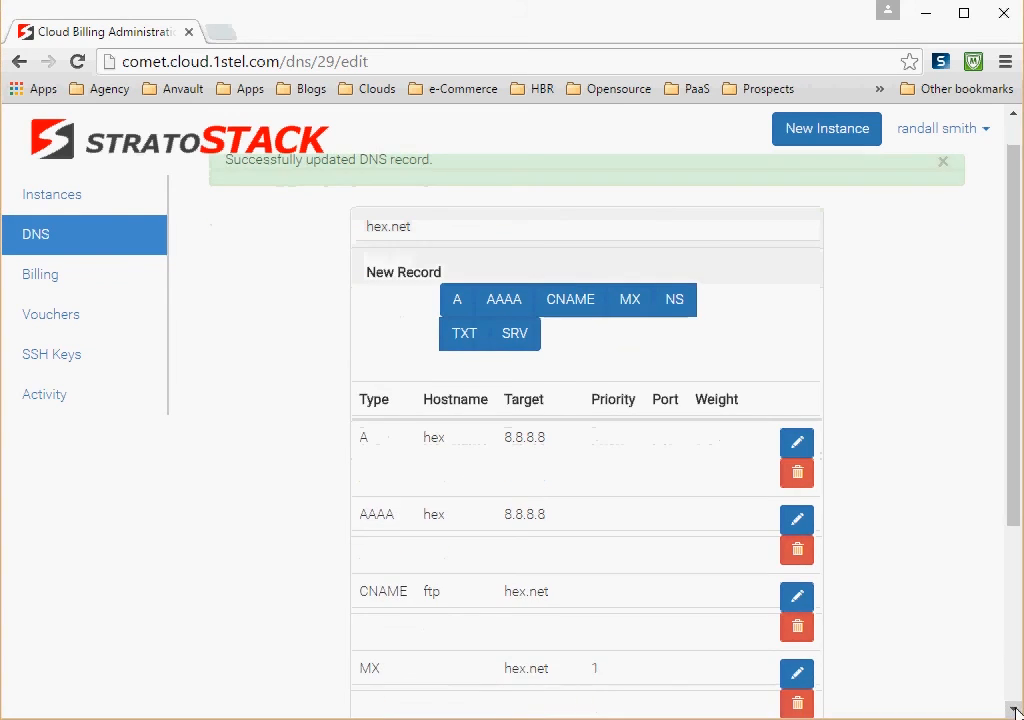
click(1014, 711)
click(1014, 711)
click(1014, 711)
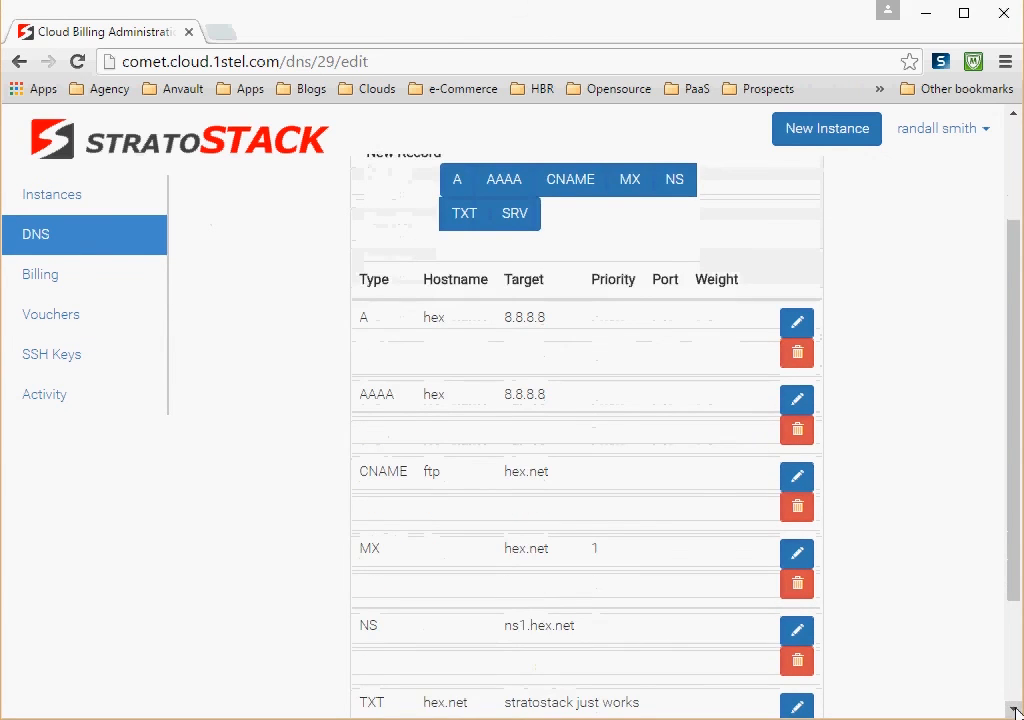
click(1014, 711)
click(1014, 711)
click(1014, 711)
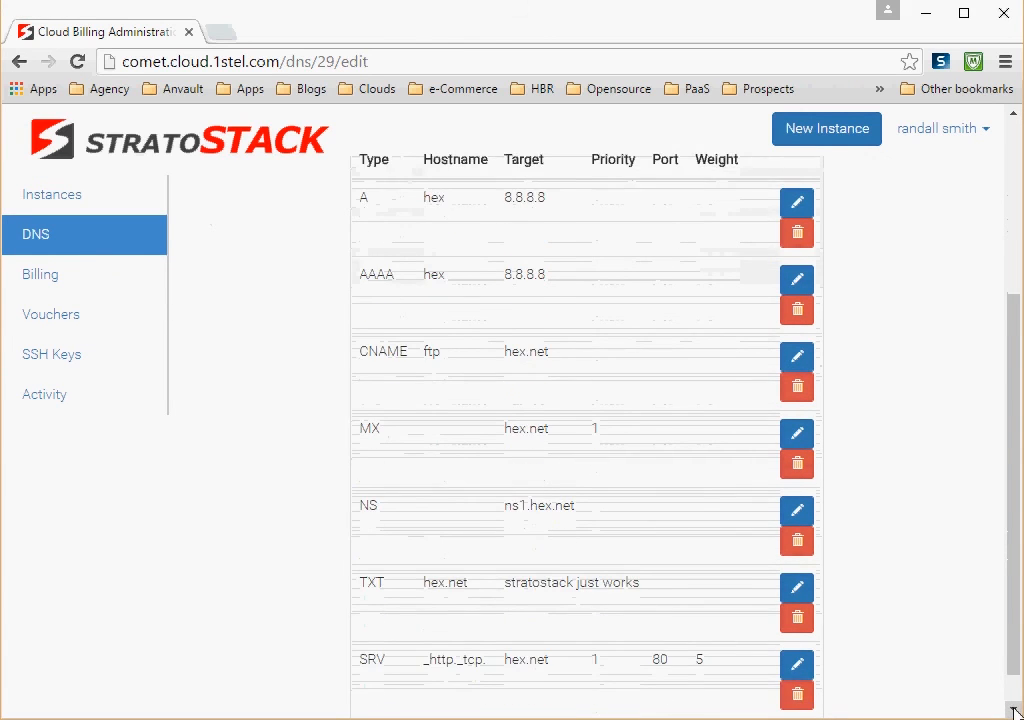
click(1014, 711)
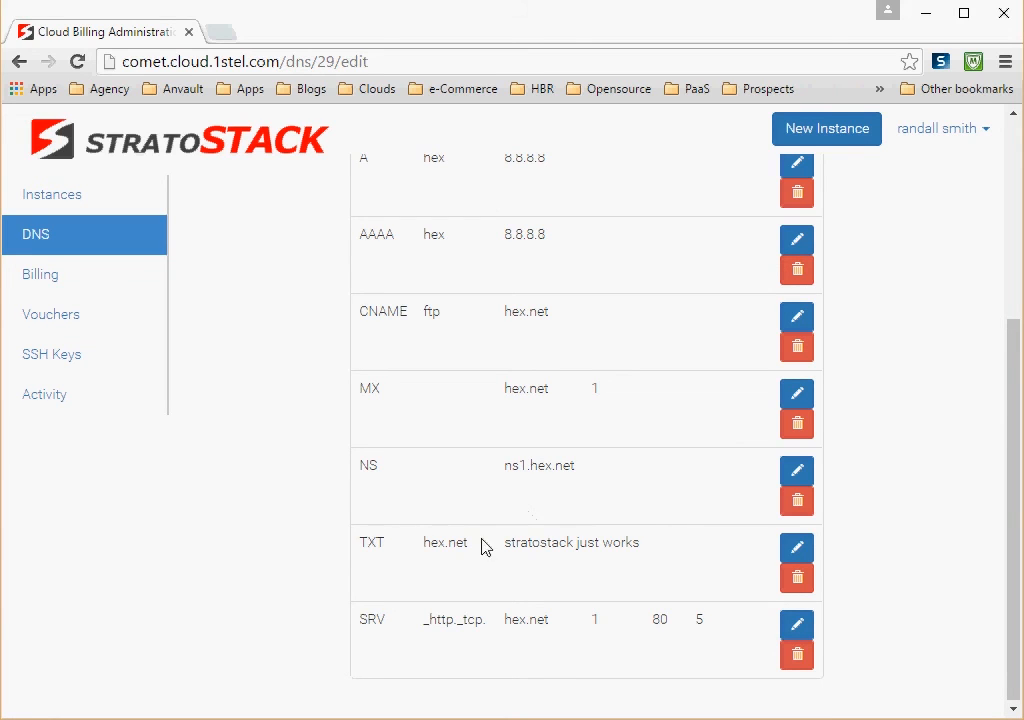
click(800, 584)
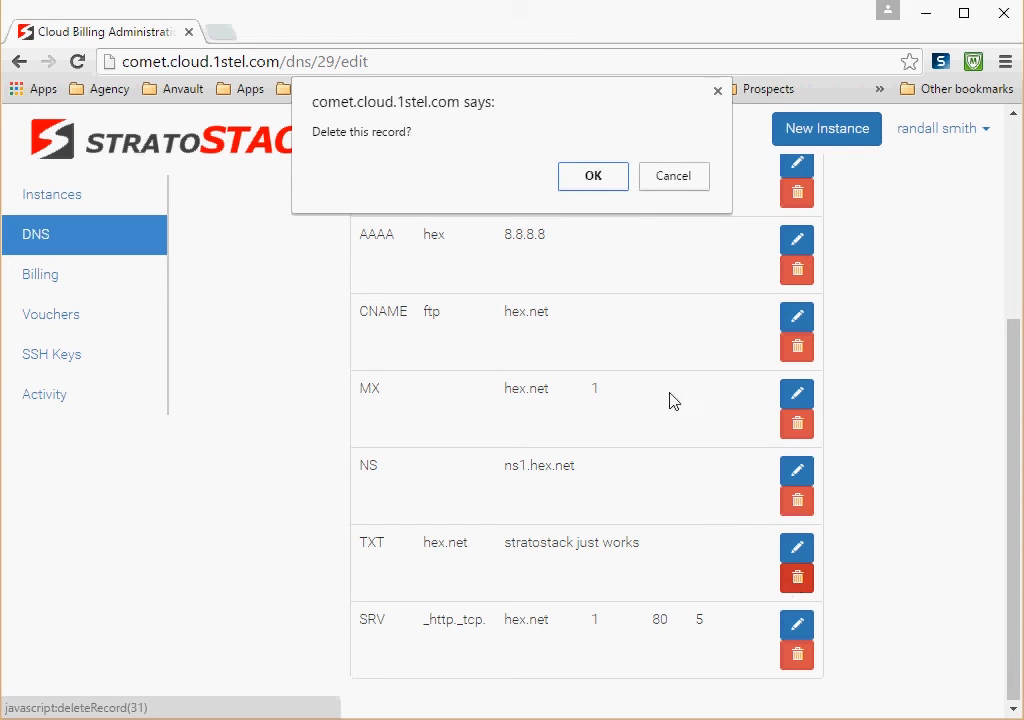
click(594, 177)
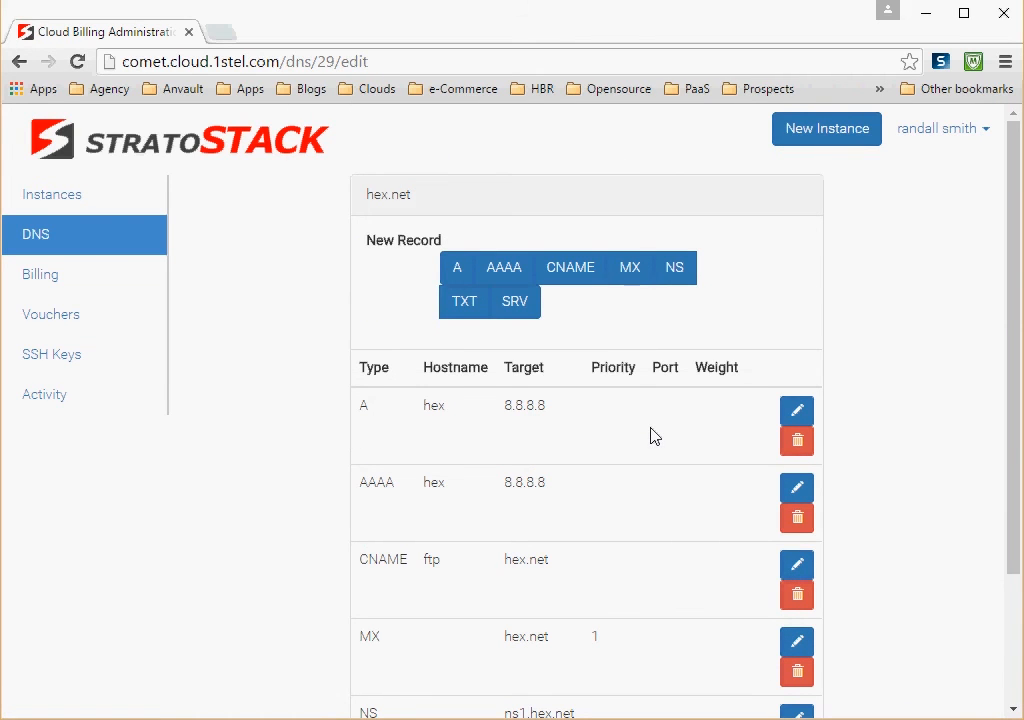
click(1013, 711)
click(1013, 711)
click(1013, 711)
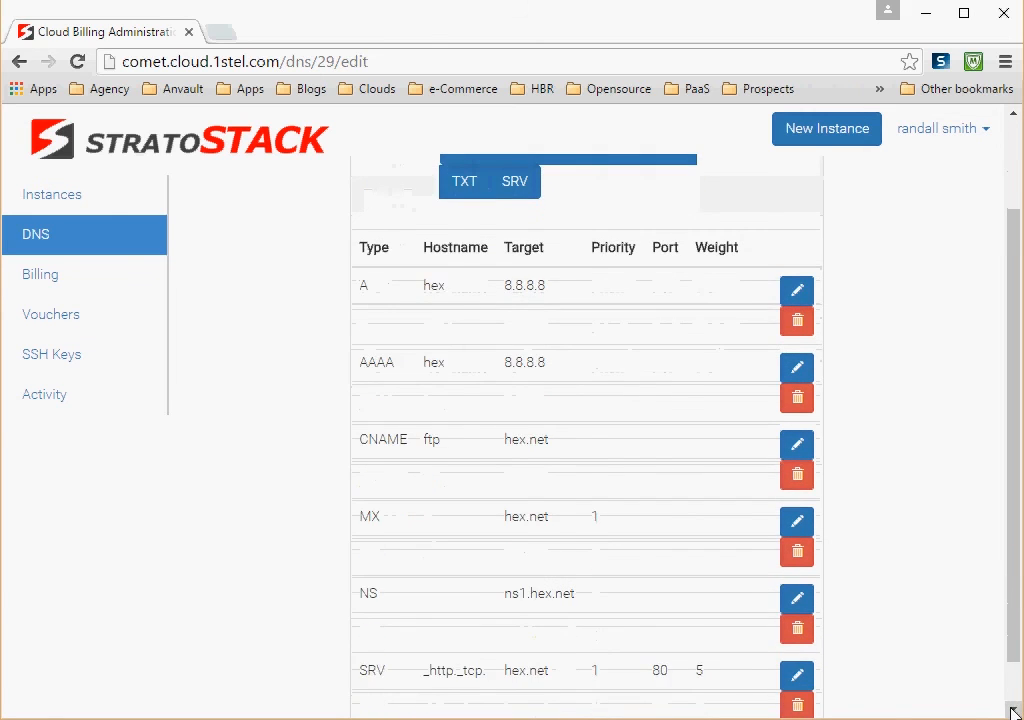
click(1013, 711)
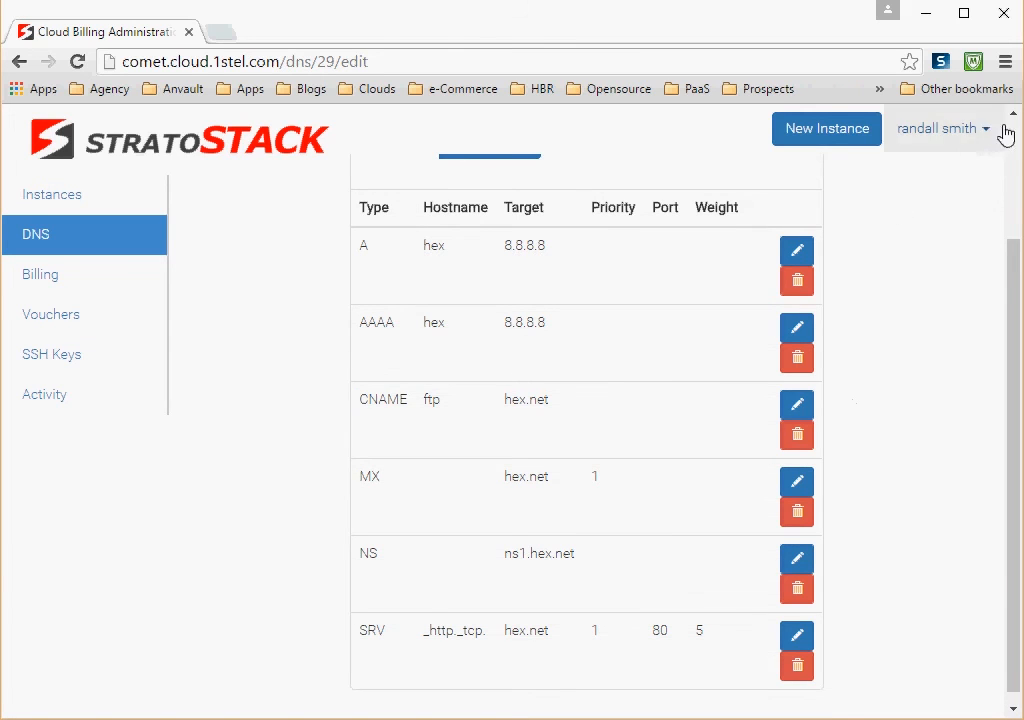
Step: Return to the list of DNS domains and delete the hex.net domain together with all its records
scroll(1013, 118, up, 3)
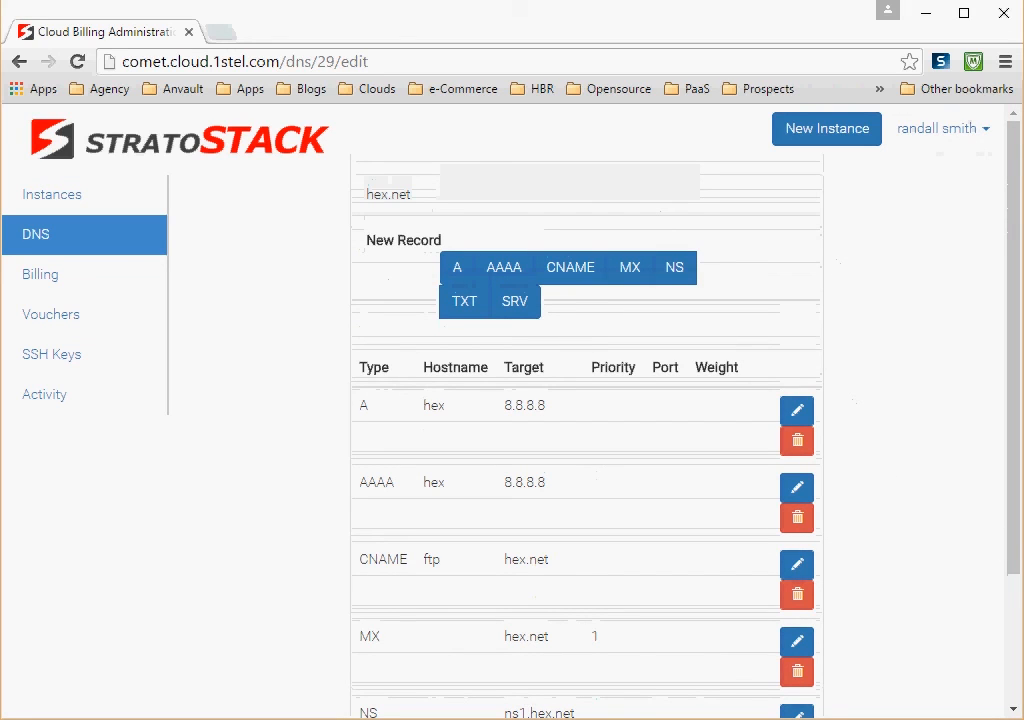
click(48, 238)
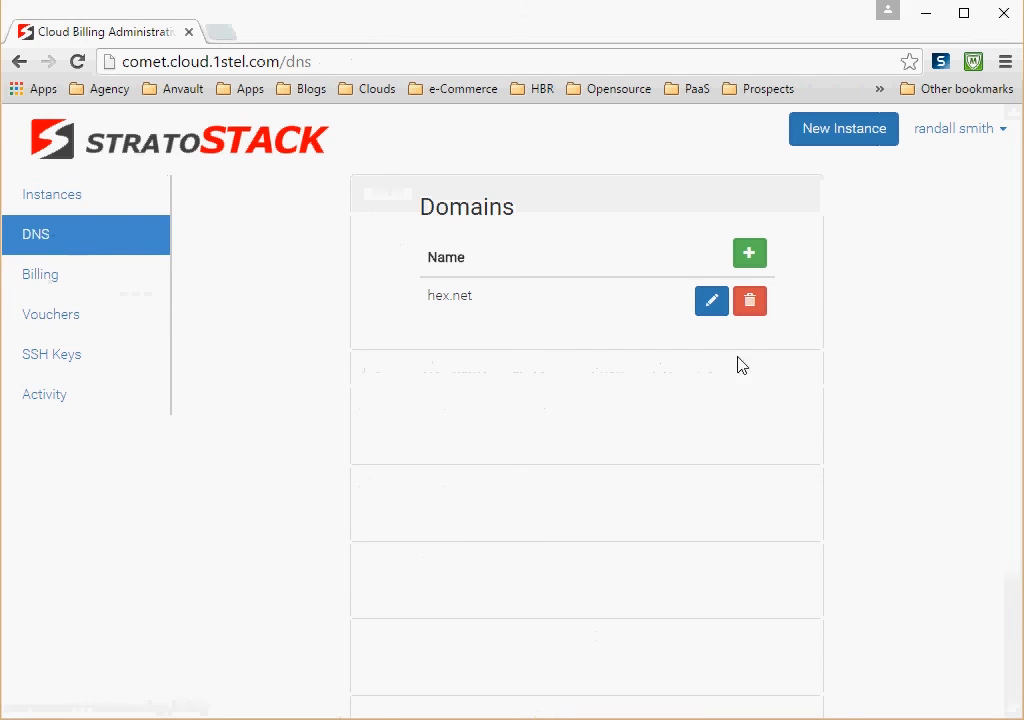
click(750, 302)
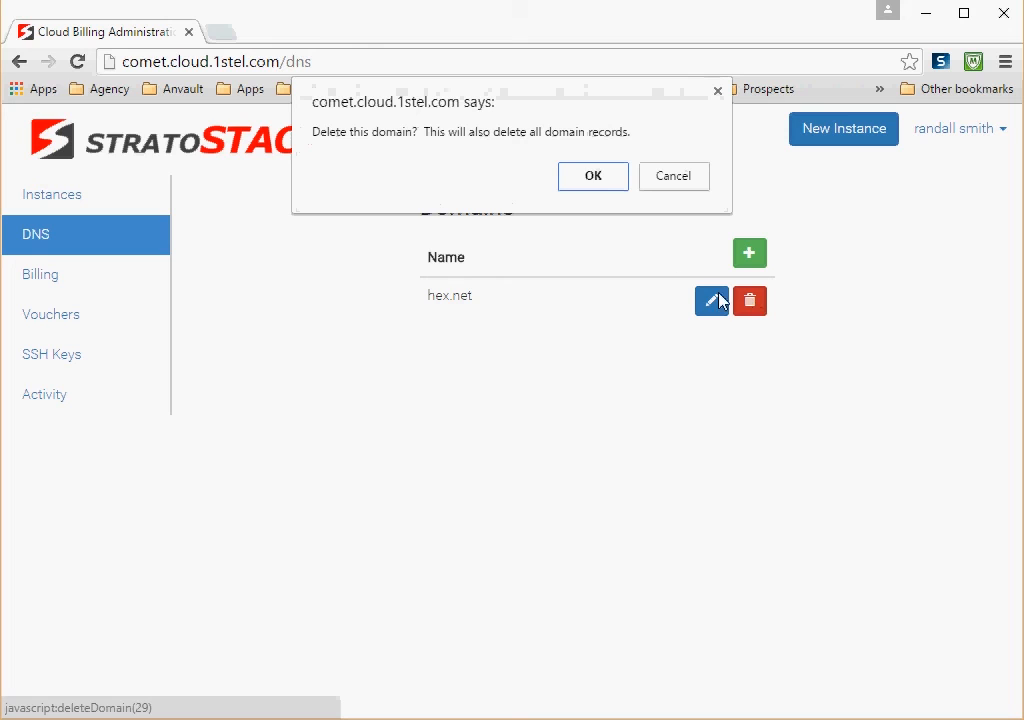
click(593, 177)
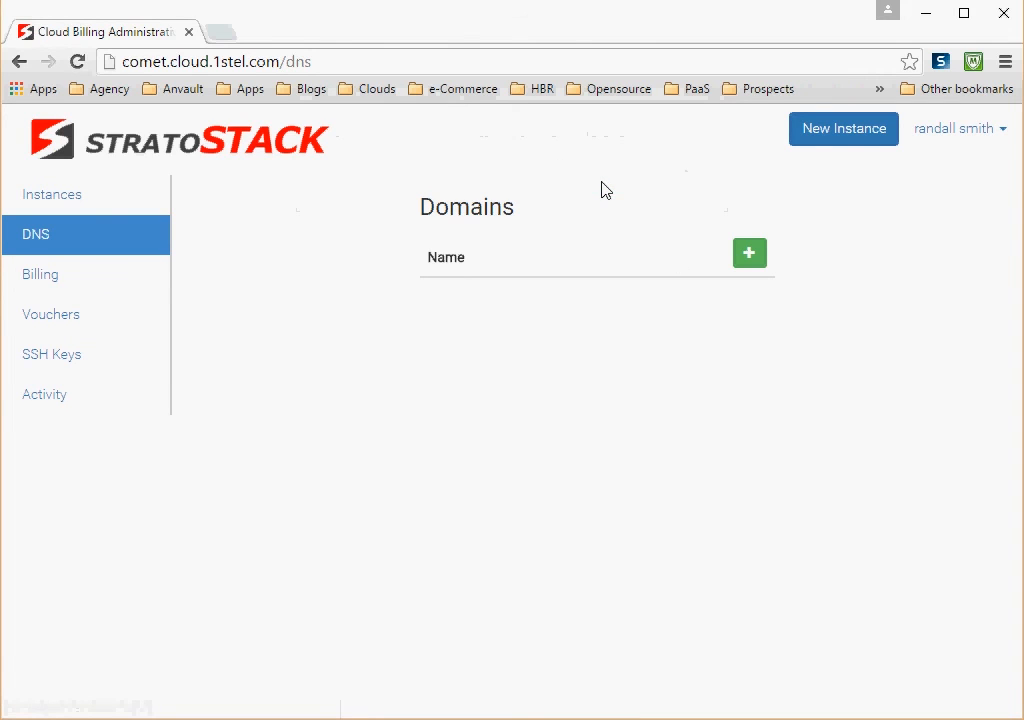